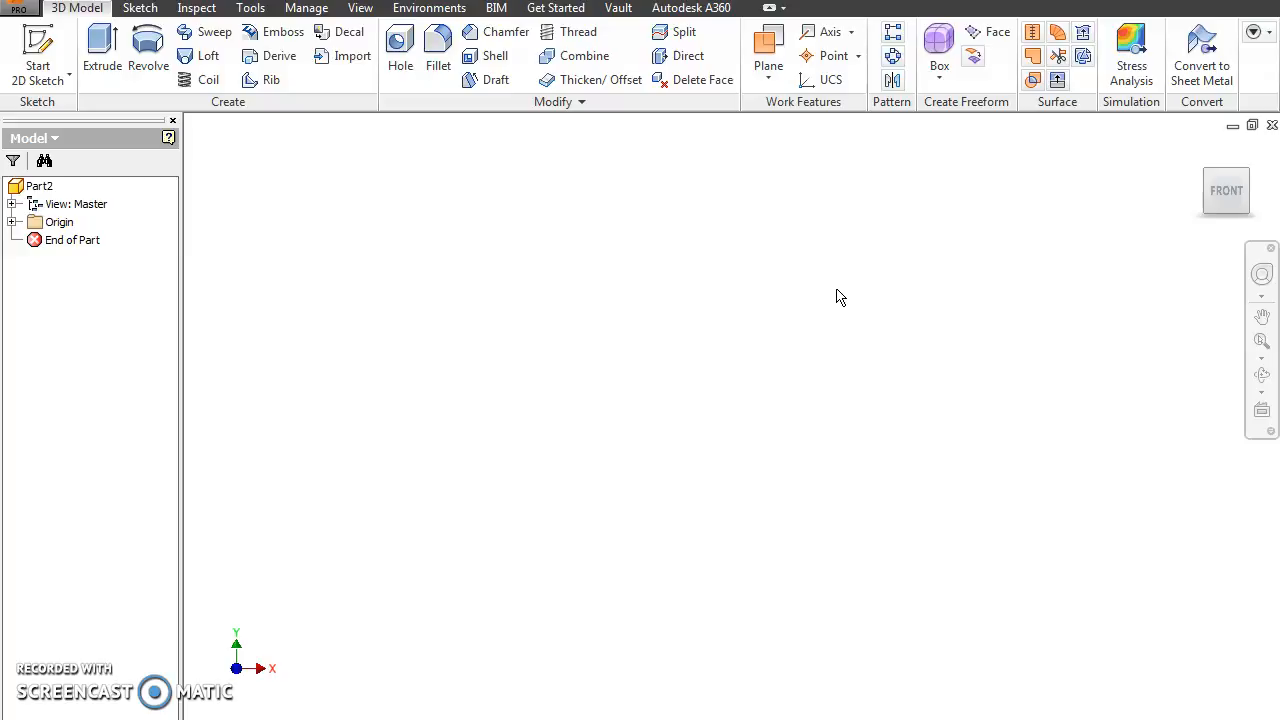
Step: Sketch a rectangle about 0.9 in wide on the front (XY) plane with one corner at the origin
click(38, 50)
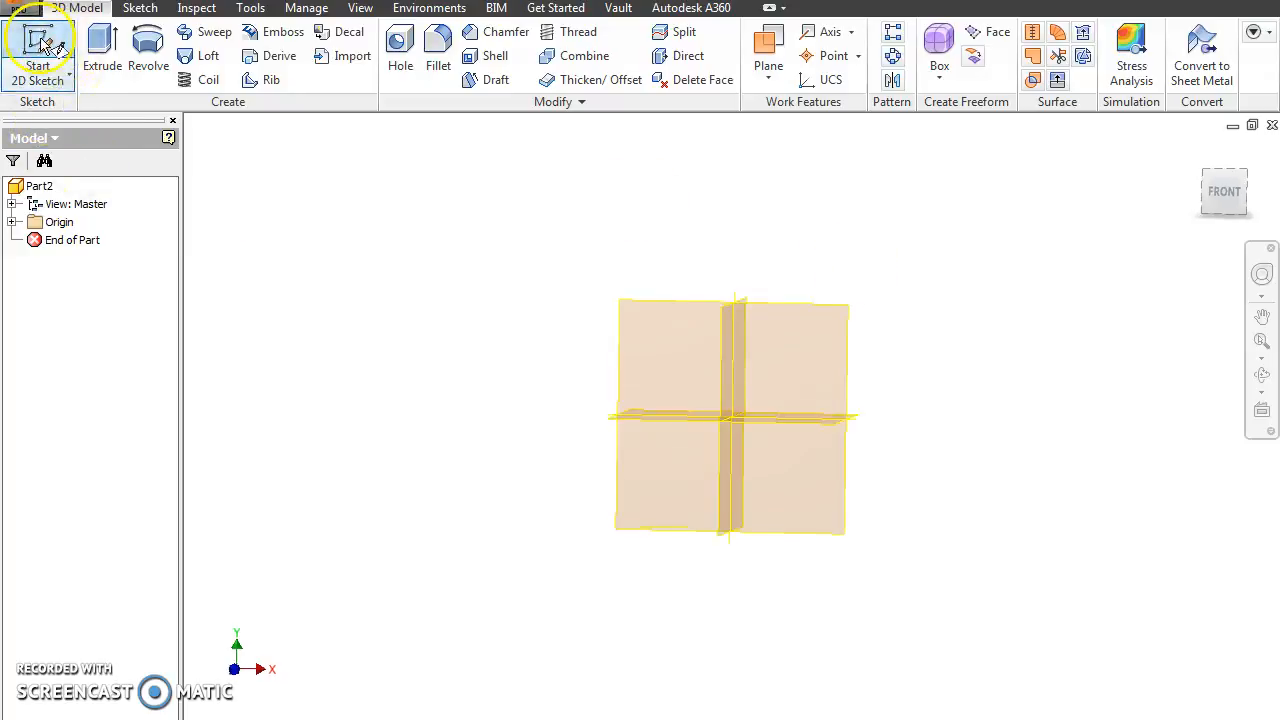
click(636, 216)
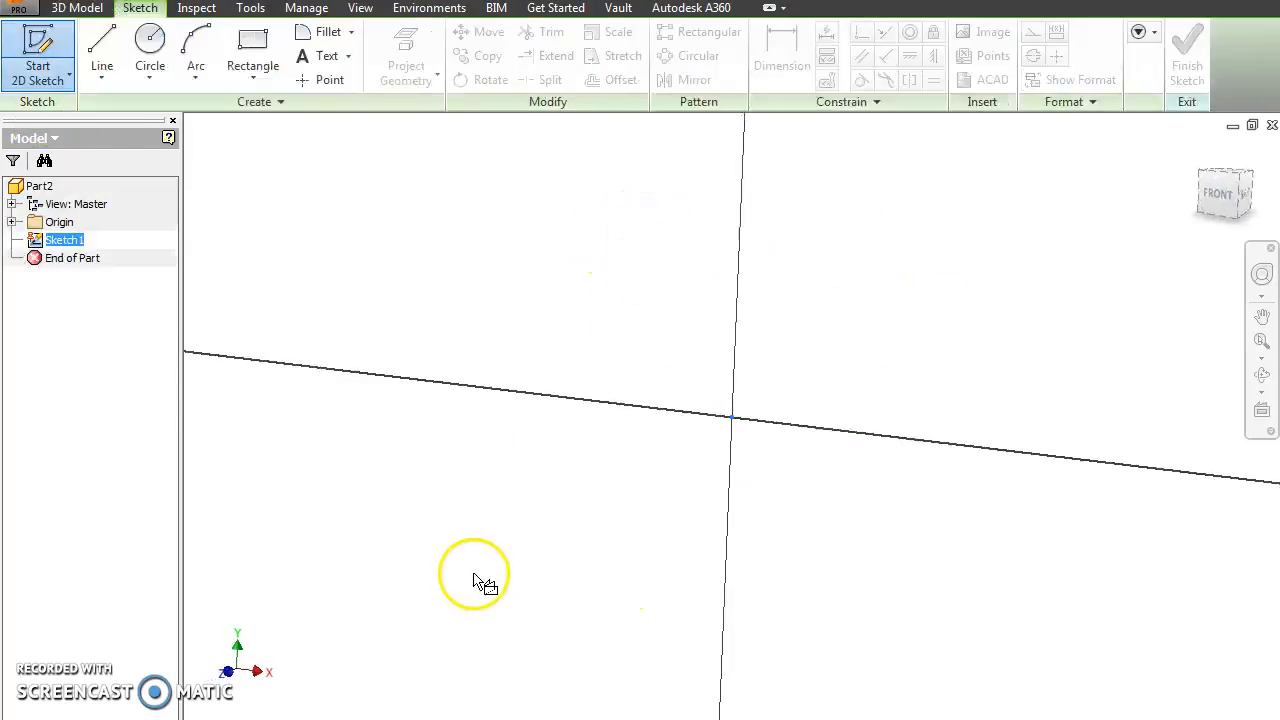
click(252, 48)
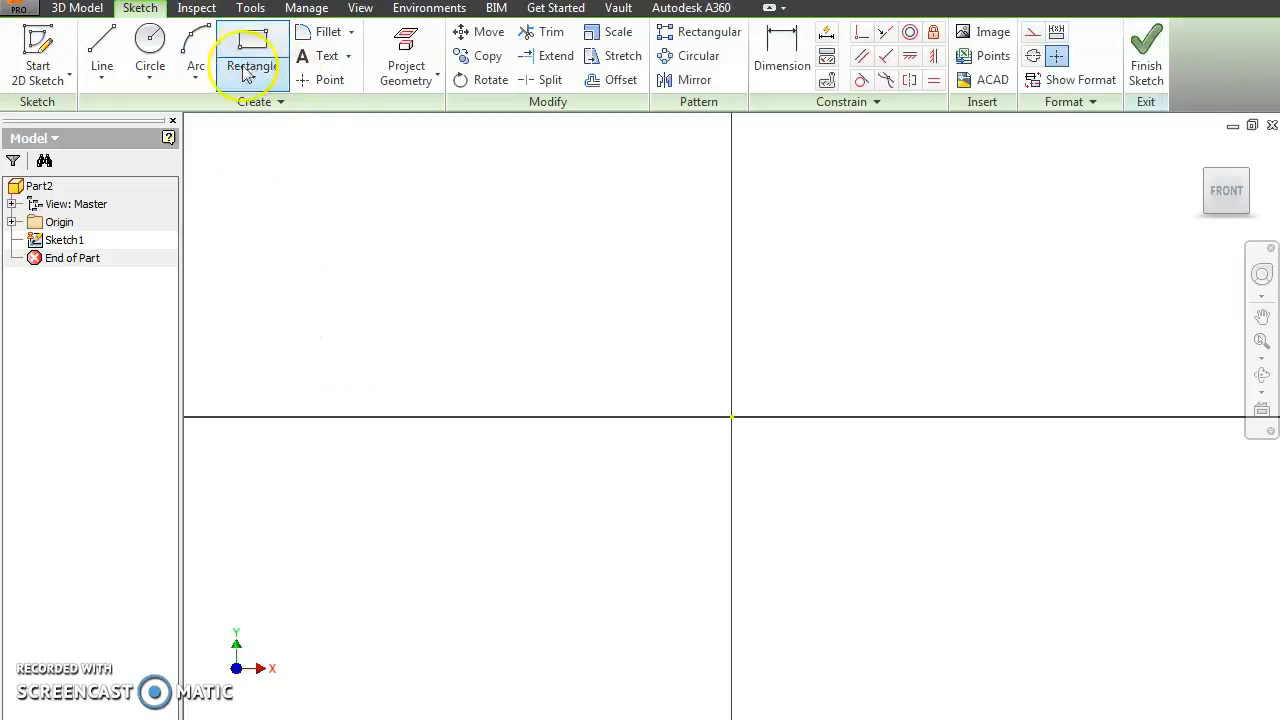
click(731, 416)
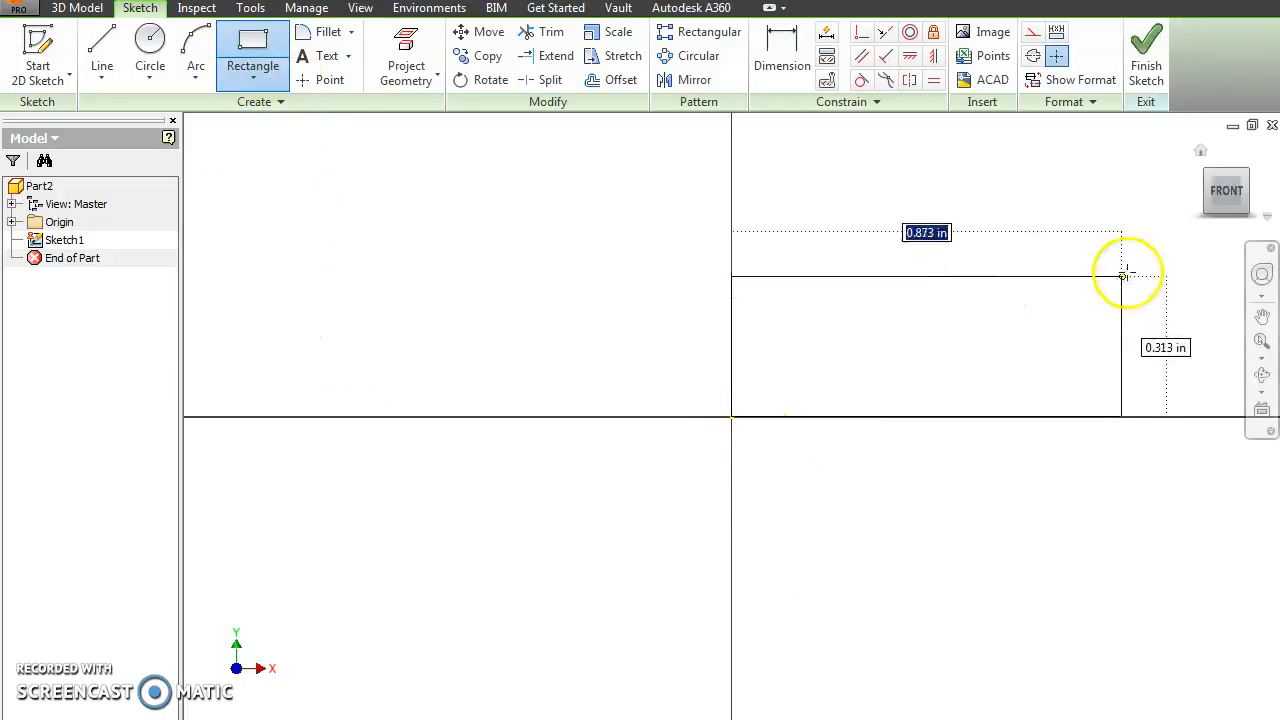
click(1117, 200)
click(1146, 57)
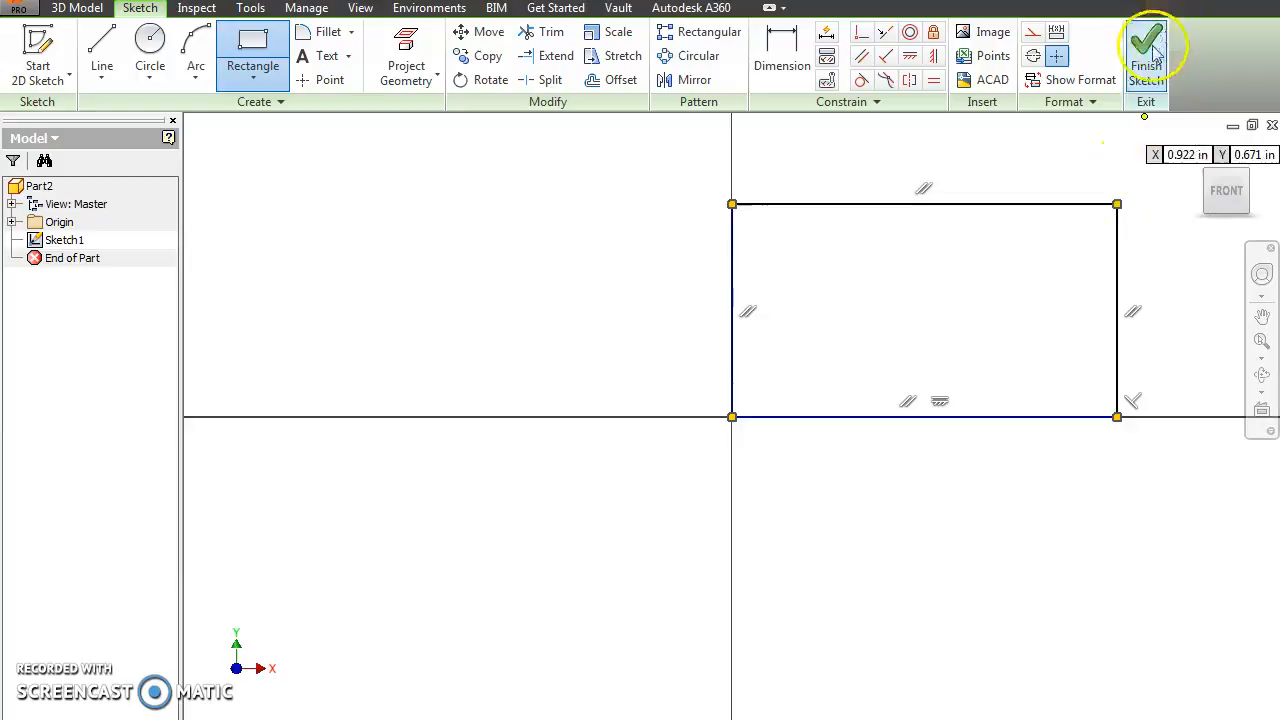
Step: Extrude the rectangle 0.5 in into a solid block
click(103, 50)
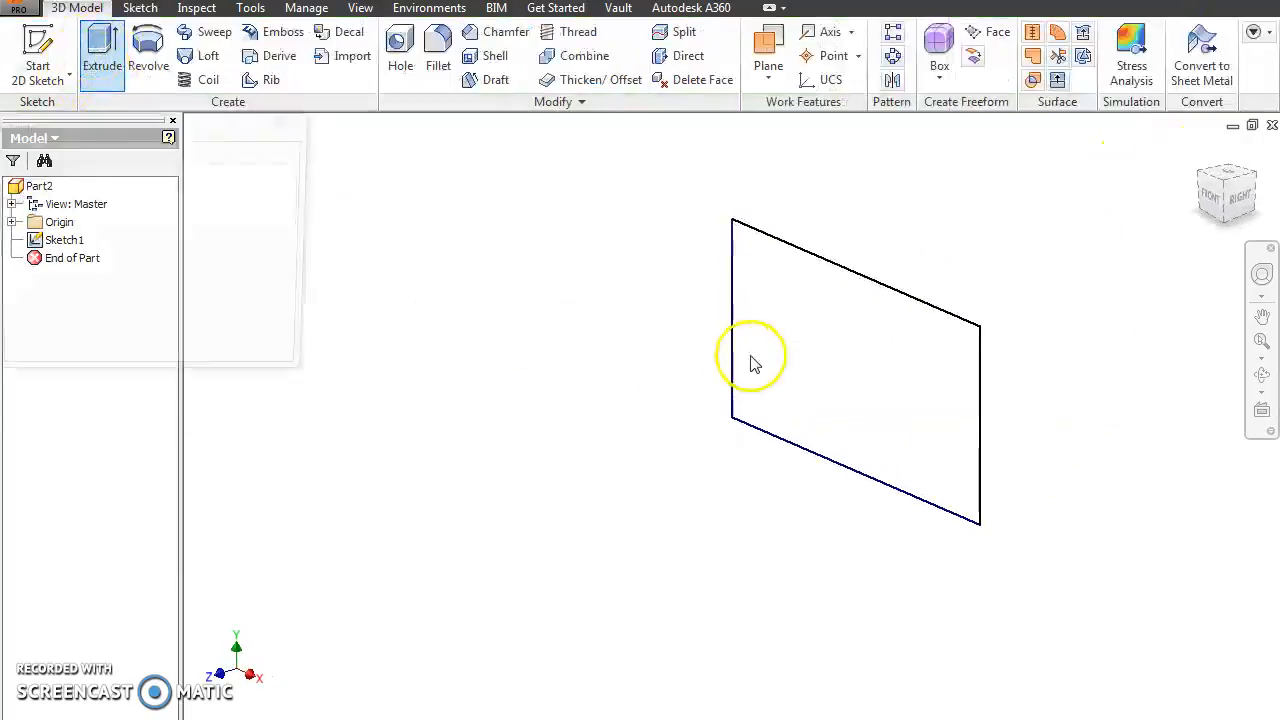
drag(480, 489, 574, 434)
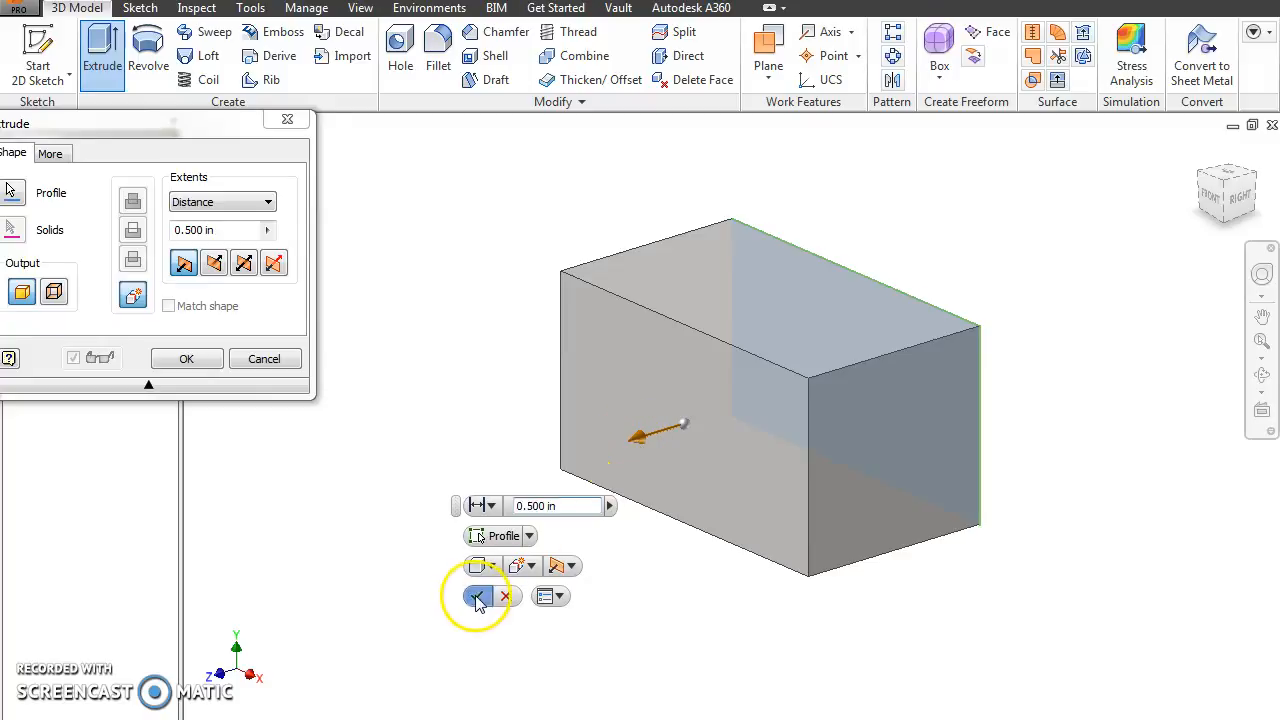
click(477, 596)
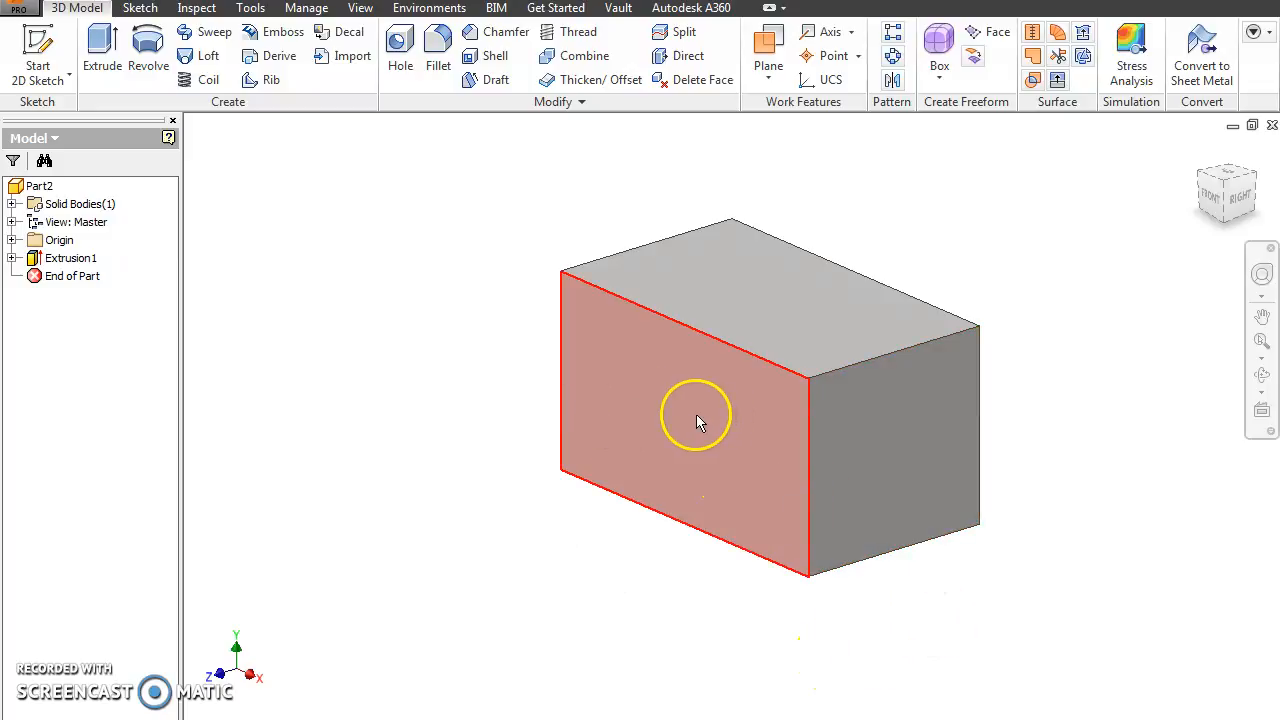
Step: Start a sketch on the block's front face and draw a closed downward-pointing triangle with its base on the top edge
click(687, 417)
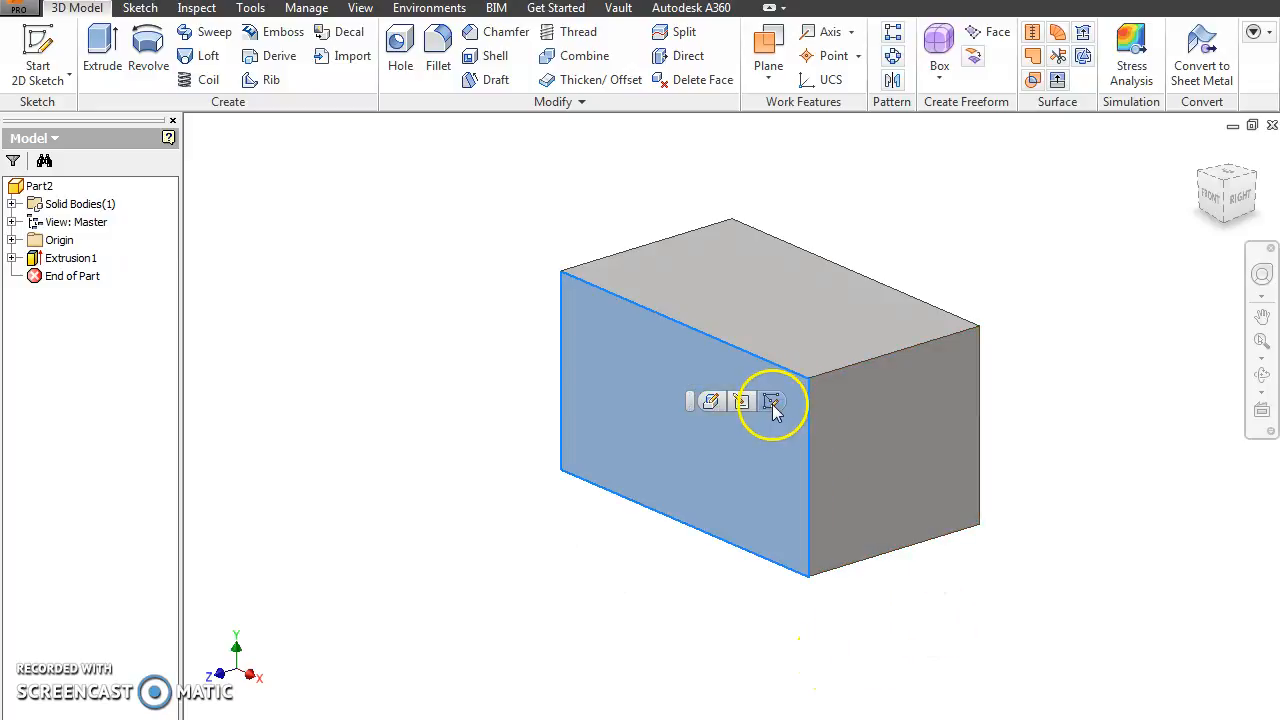
key(s)
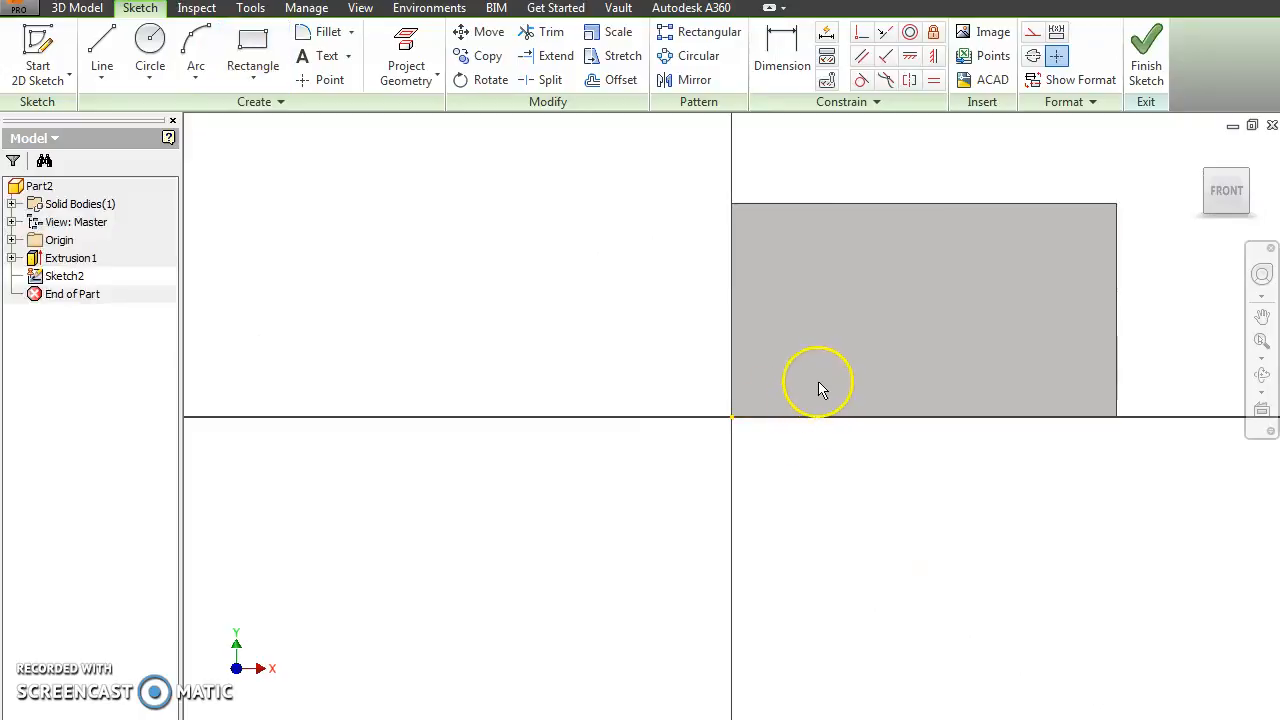
shift+middle_drag(810, 374, 839, 364)
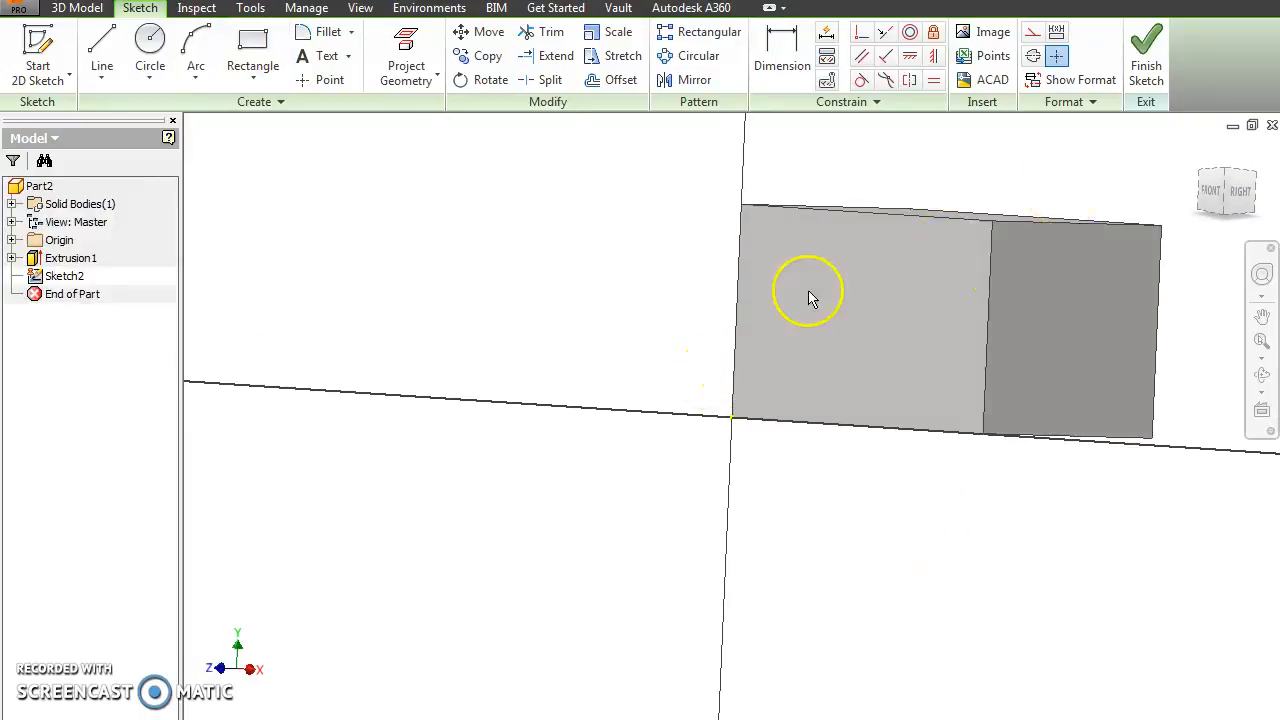
click(1212, 192)
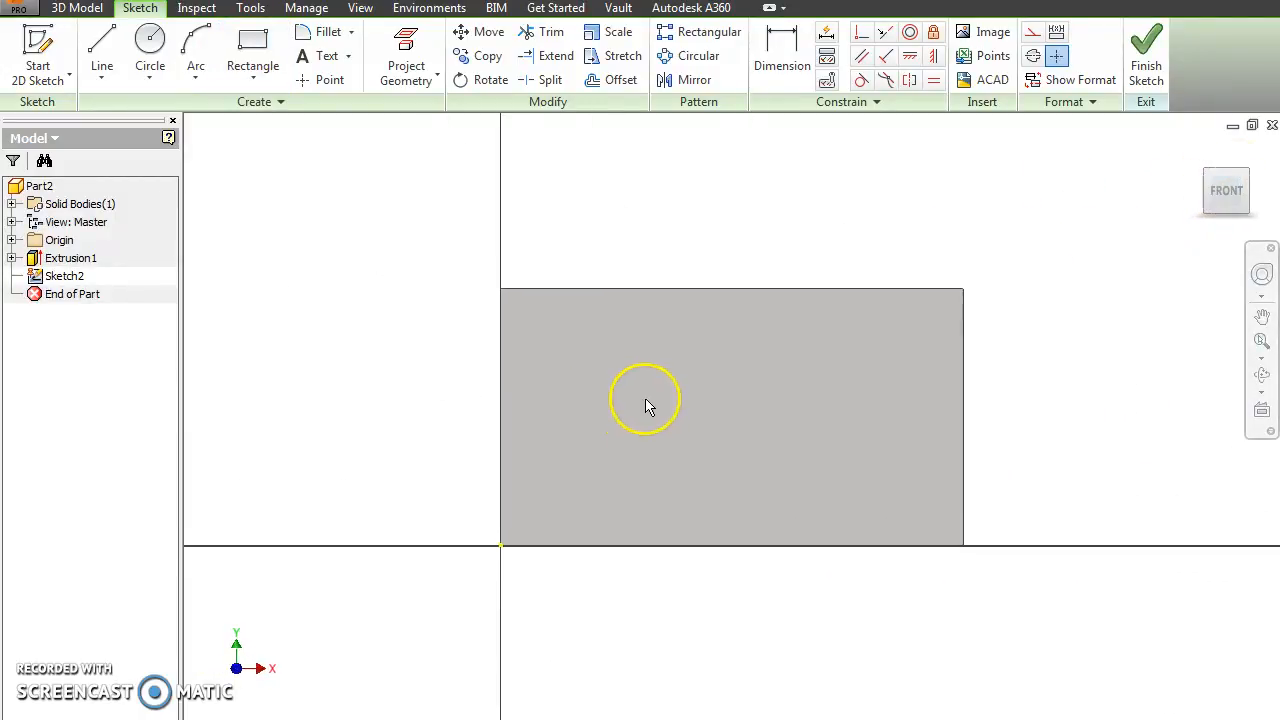
click(98, 52)
click(563, 290)
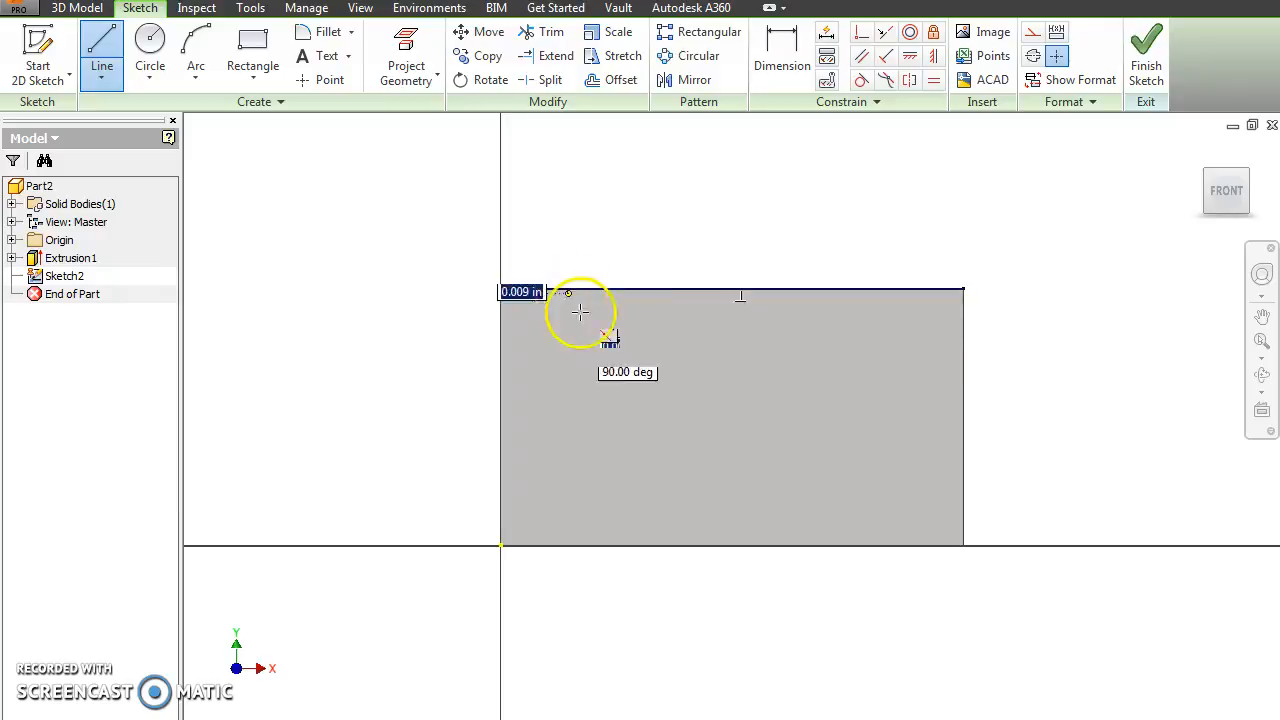
click(718, 451)
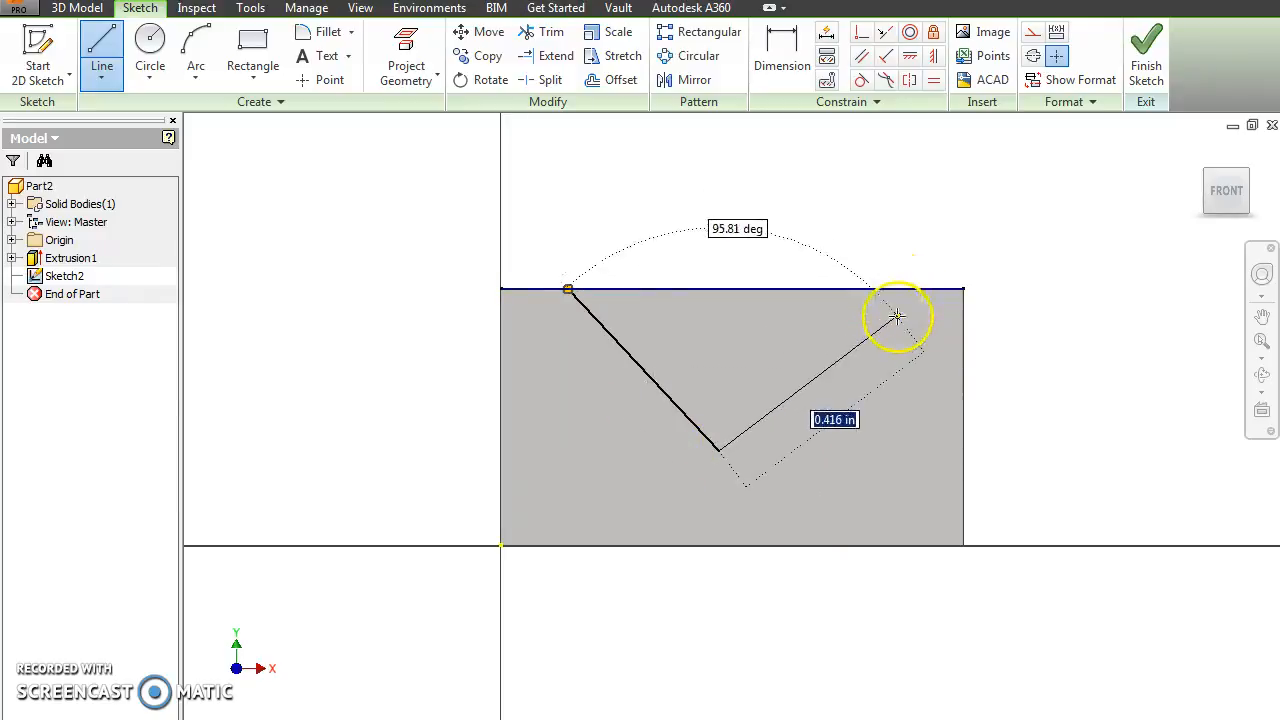
double_click(893, 289)
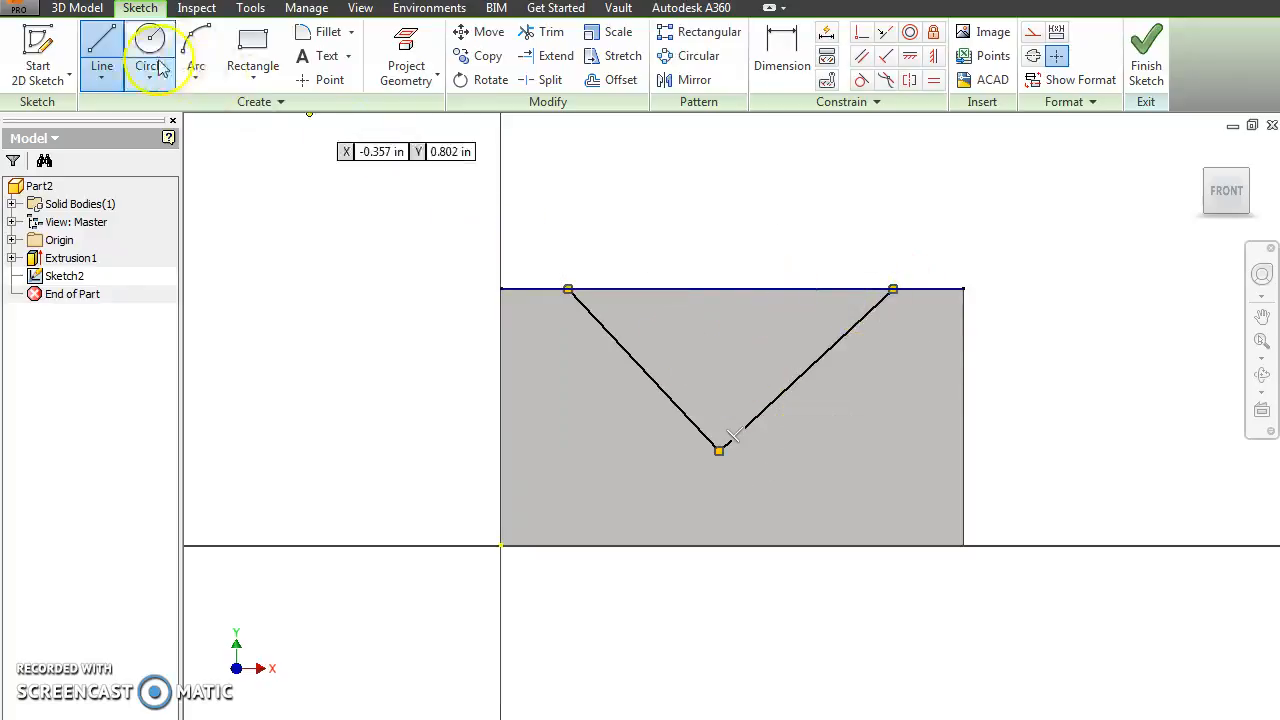
click(567, 289)
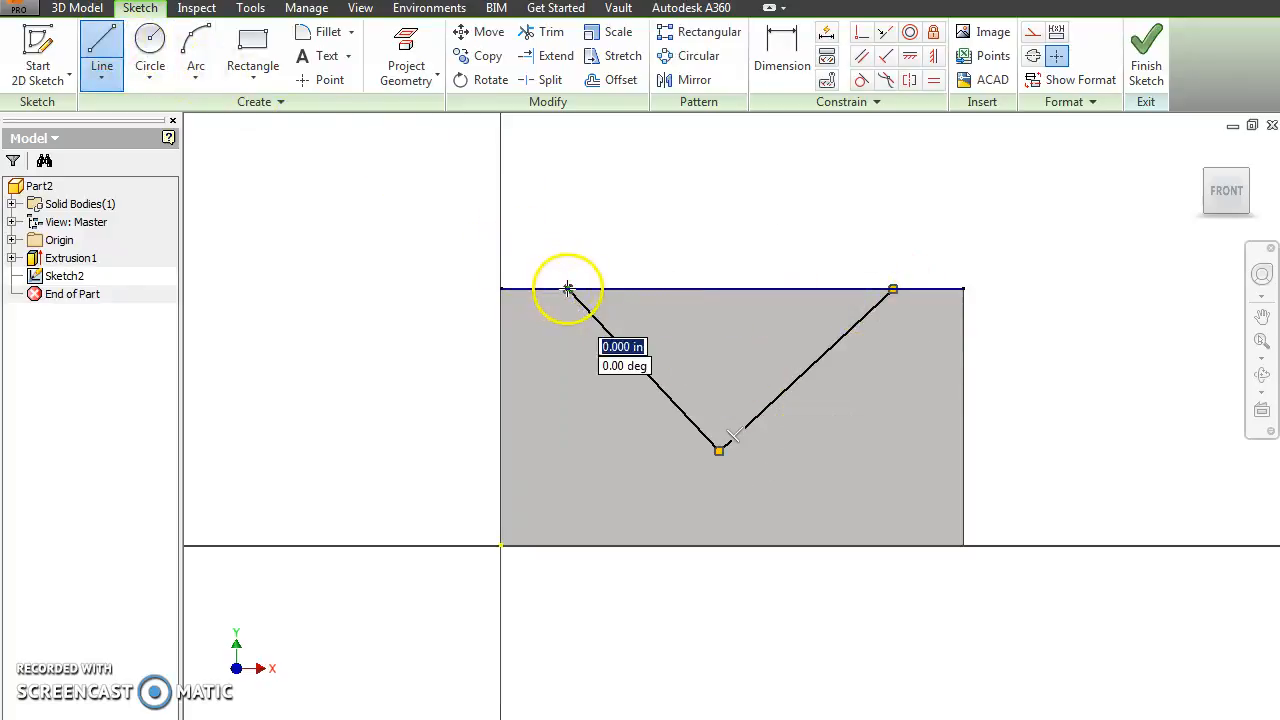
double_click(893, 289)
key(Escape)
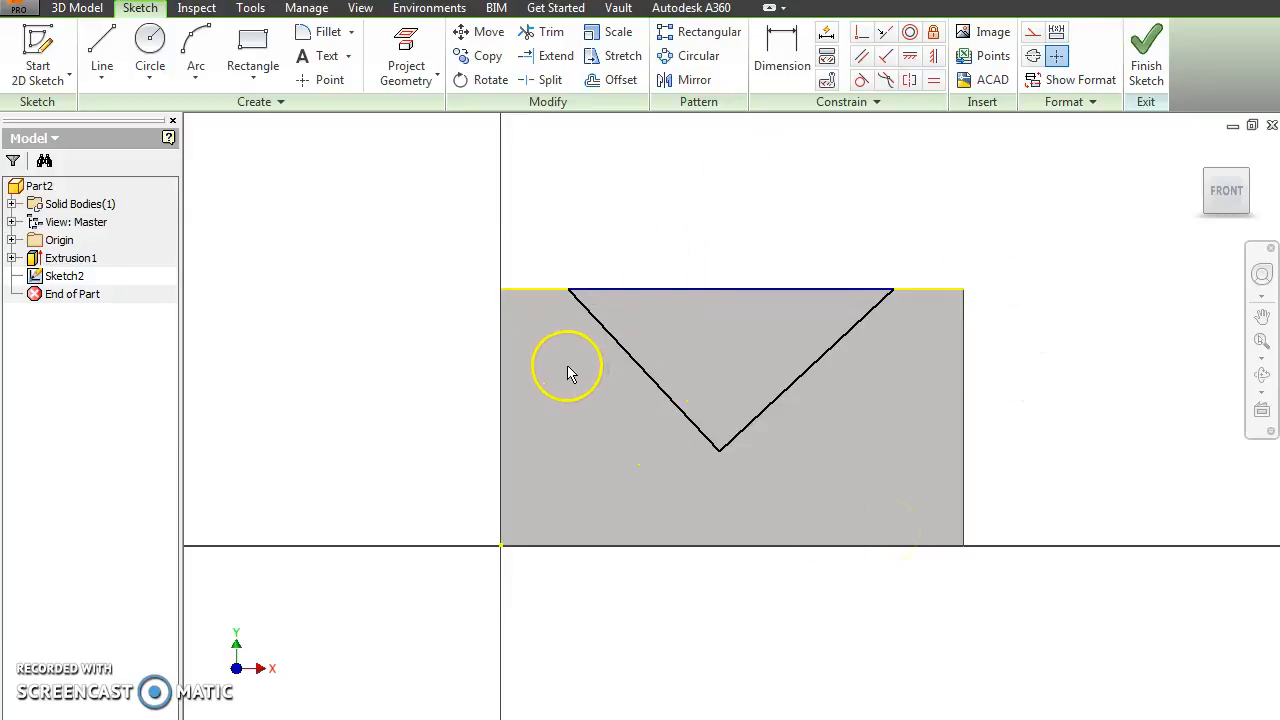
Step: Make the front-face triangle smaller by moving its two upper corners inward along the top edge and adjusting the apex
drag(568, 292, 614, 292)
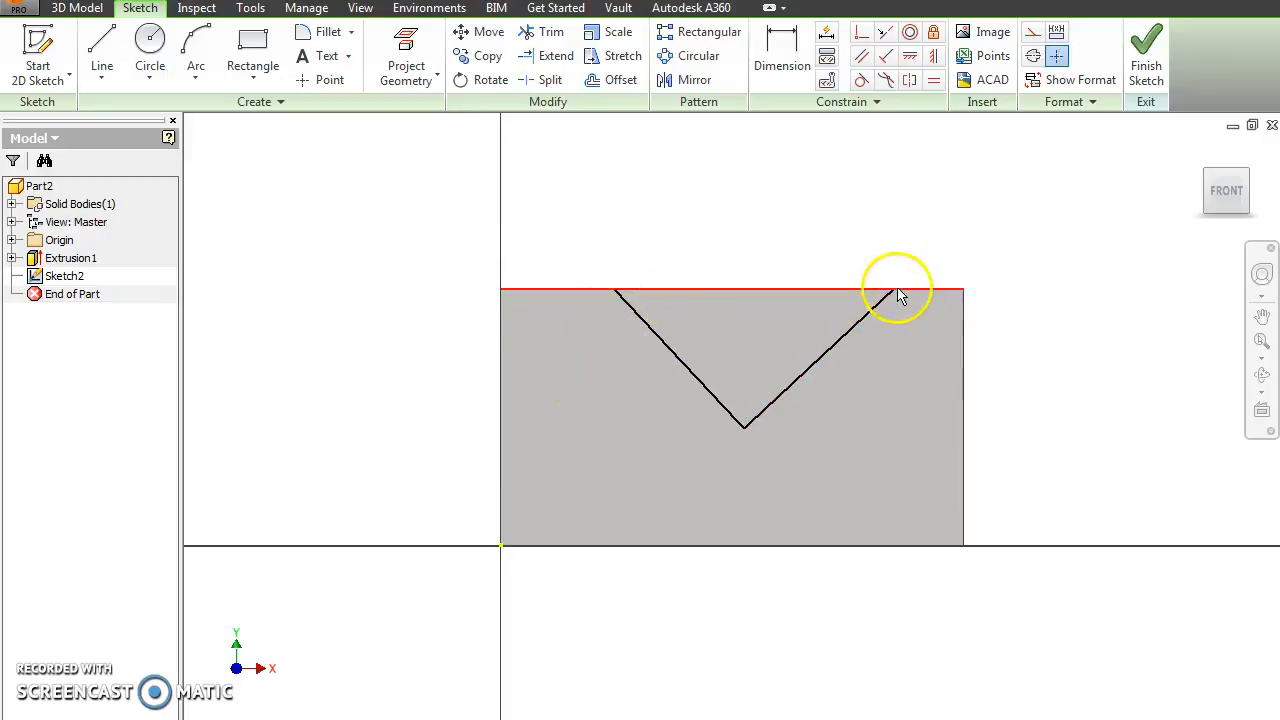
drag(890, 296, 834, 292)
drag(719, 401, 704, 423)
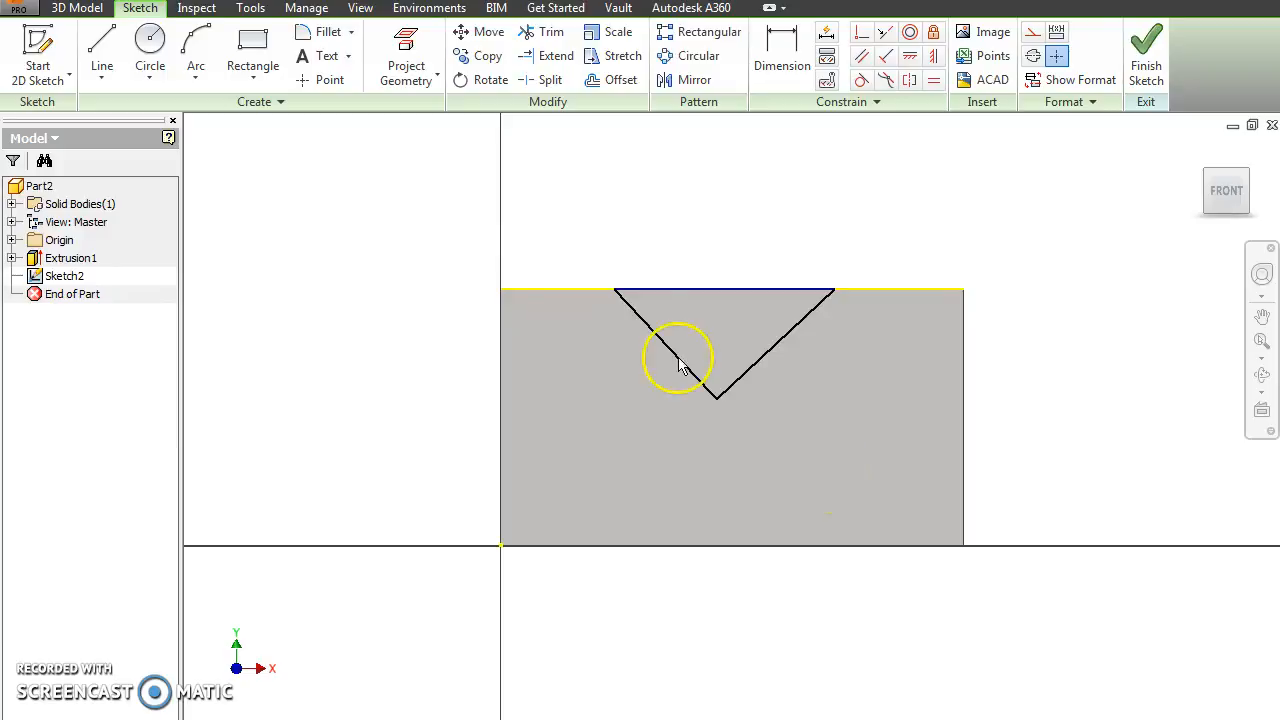
Step: Draw a line from the triangle's apex to the midpoint of the bottom edge and constrain it vertical
click(101, 48)
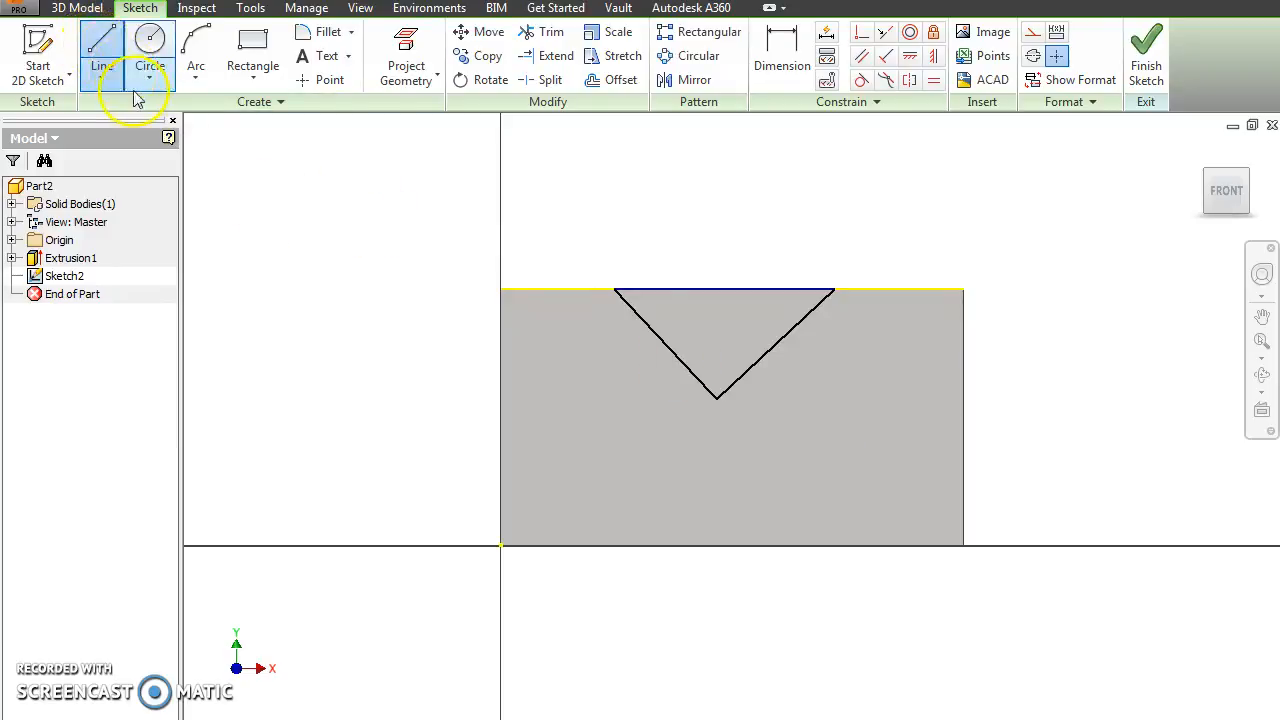
click(717, 397)
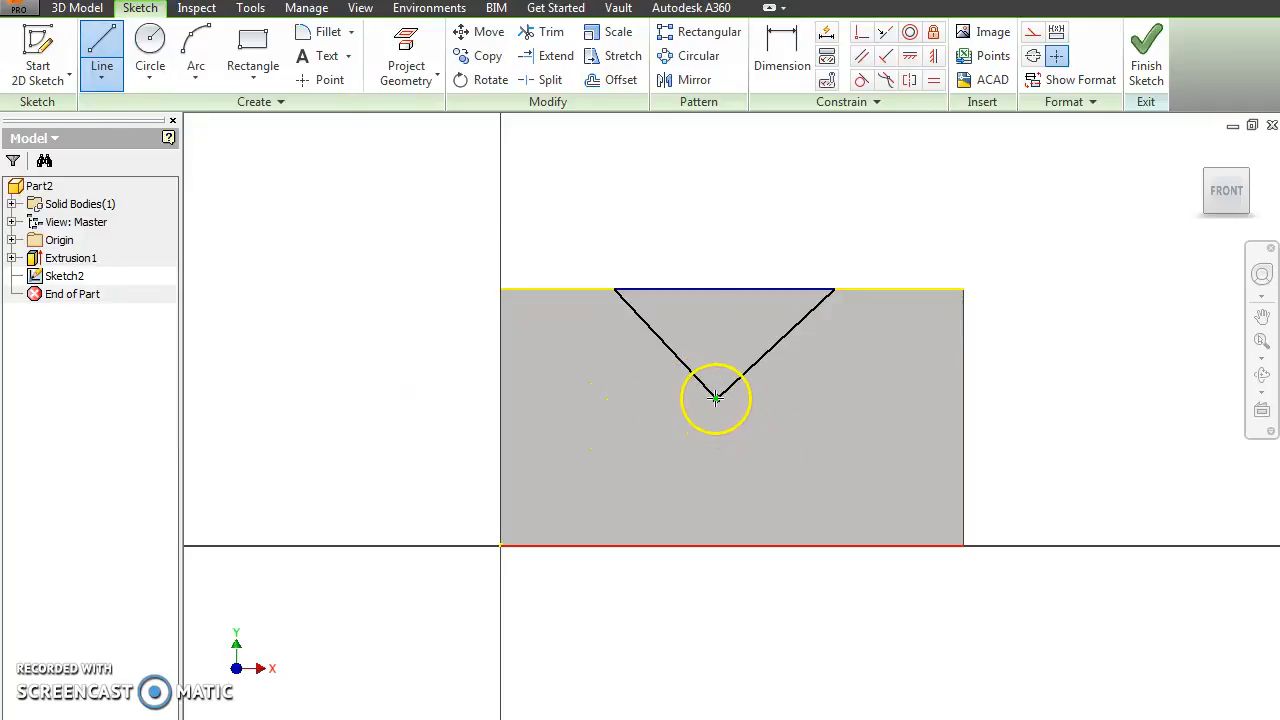
click(731, 545)
click(932, 55)
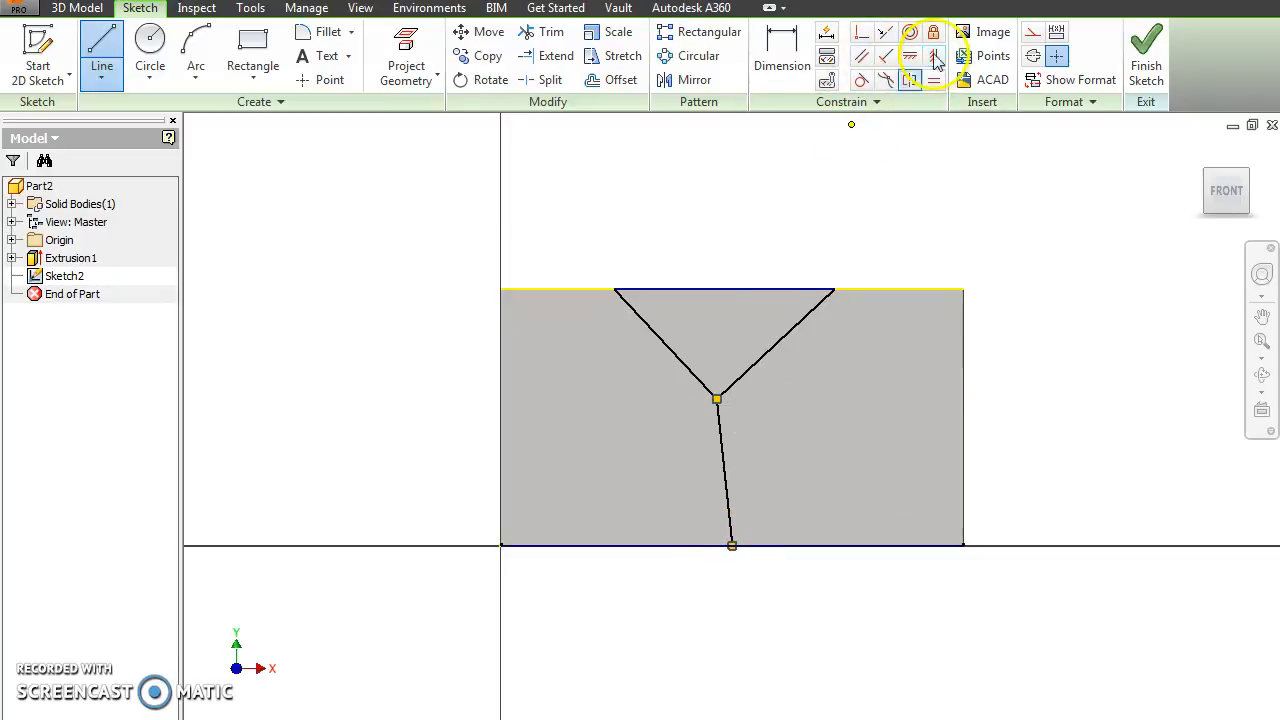
click(727, 458)
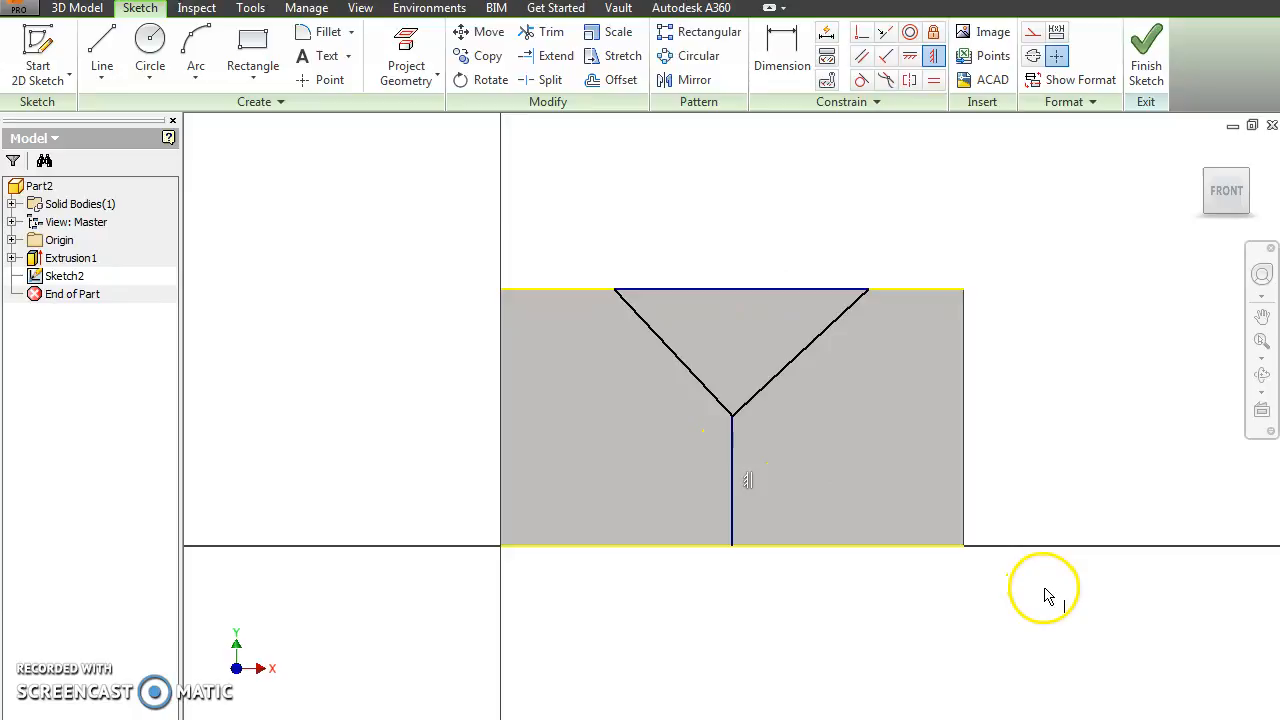
right_click(736, 515)
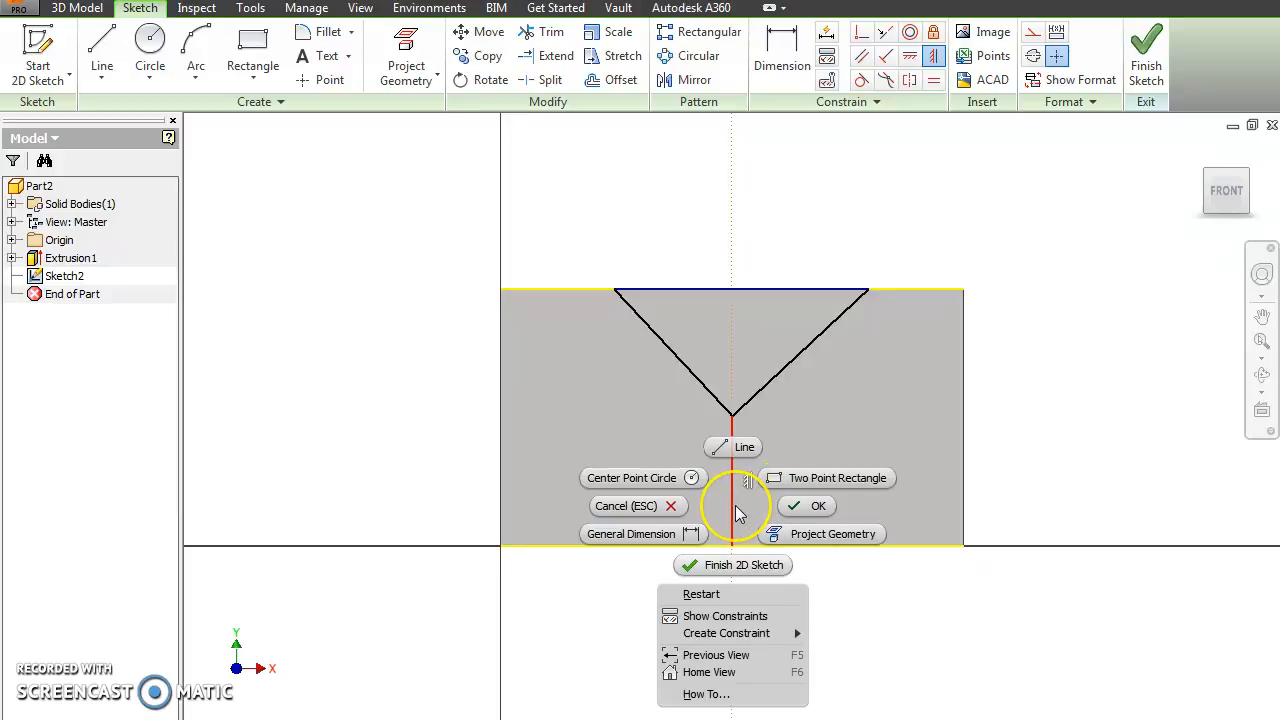
key(Escape)
key(Escape)
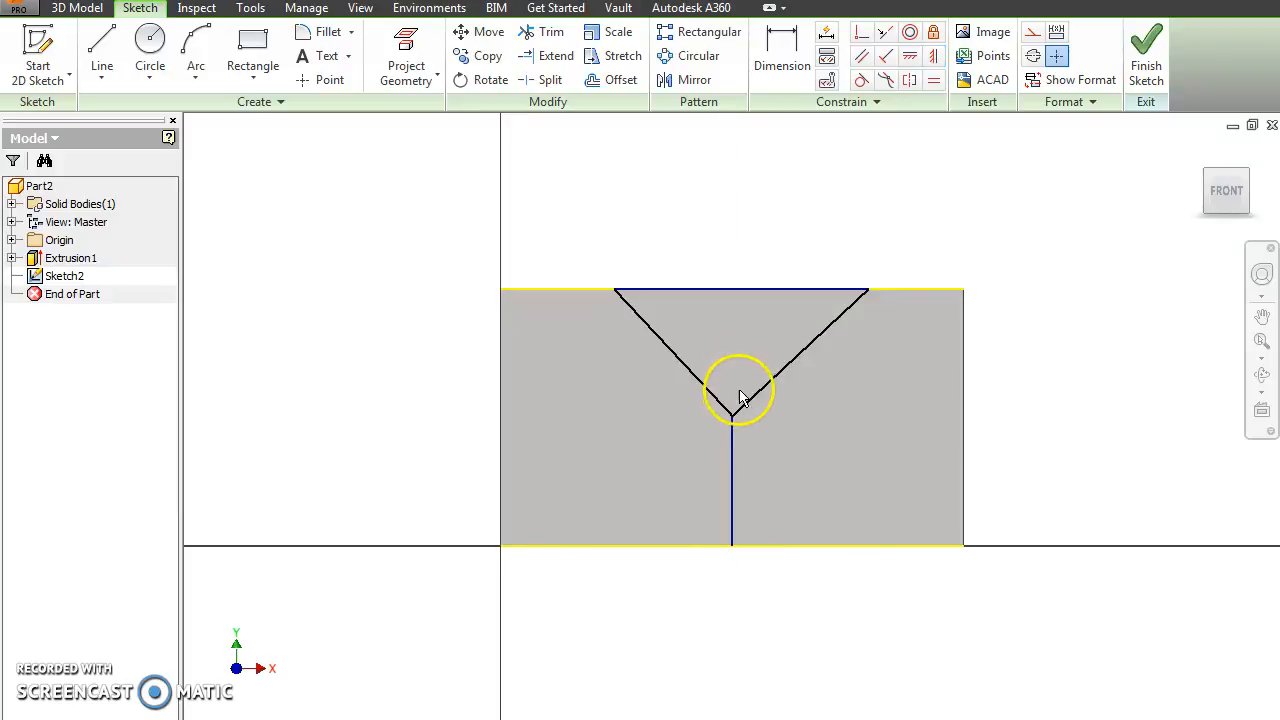
Step: Convert the vertical line below the apex to construction geometry and finish the front-face sketch
right_click(733, 503)
click(825, 494)
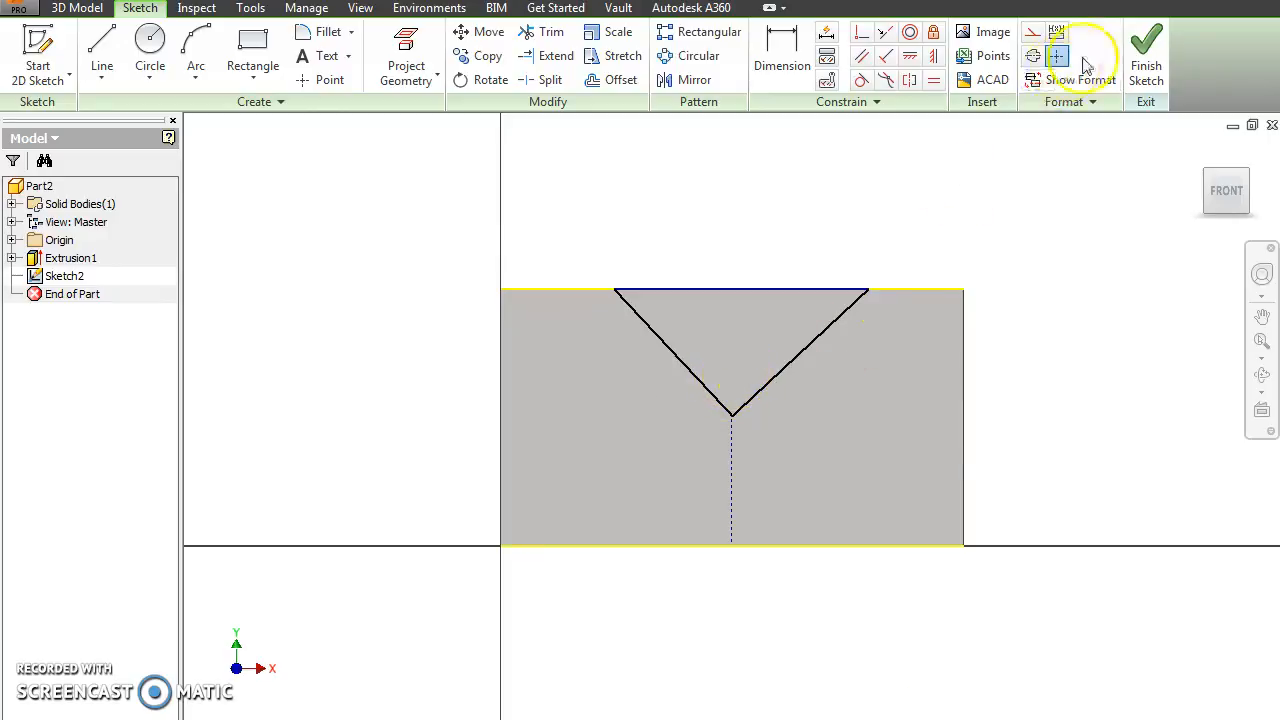
click(1148, 62)
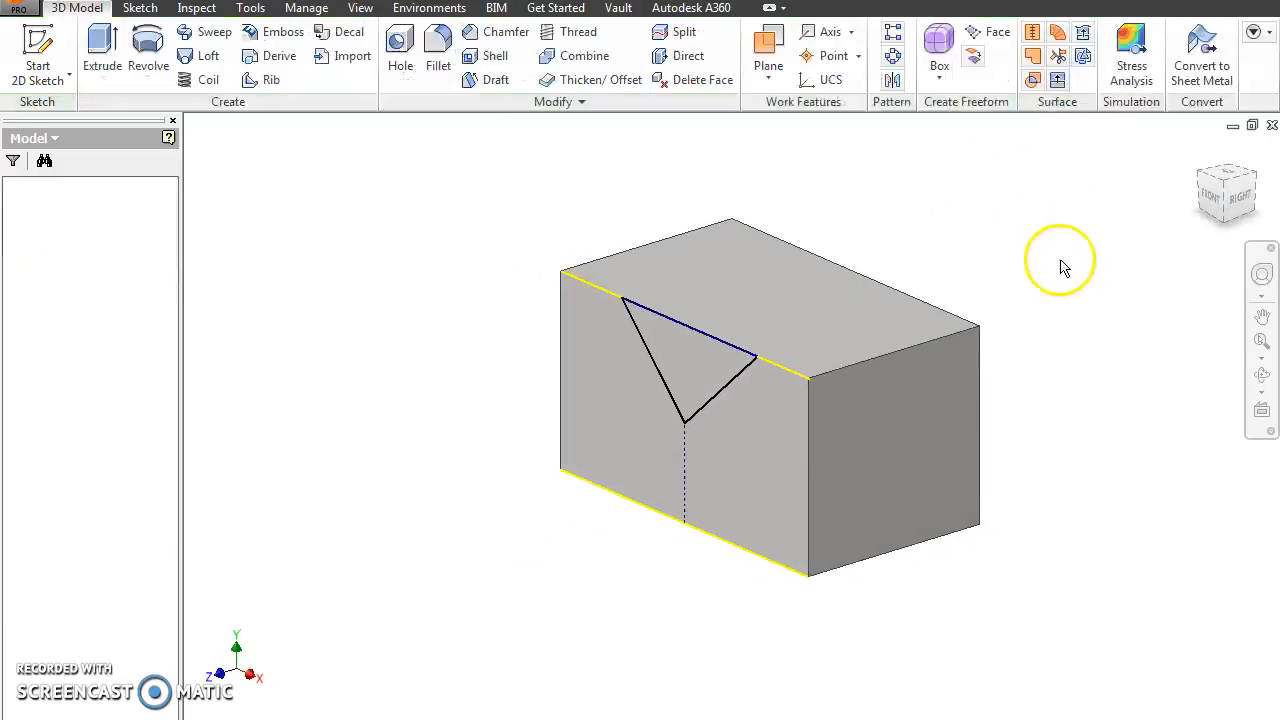
Step: Start a sketch on the block's back face and draw a larger closed downward-pointing triangle based on the top edge
mouse_move(934, 406)
shift+middle_down()
mouse_move(846, 393)
mouse_move(845, 415)
shift+middle_up()
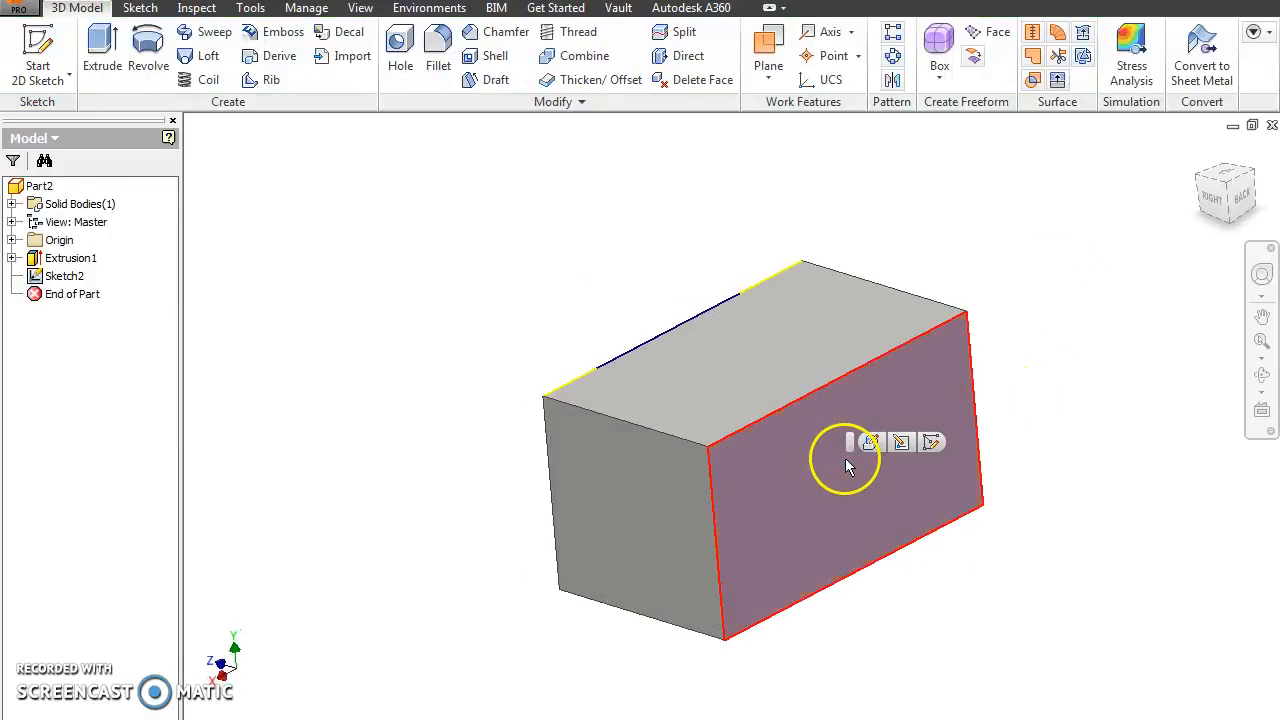
click(931, 442)
click(101, 40)
click(405, 205)
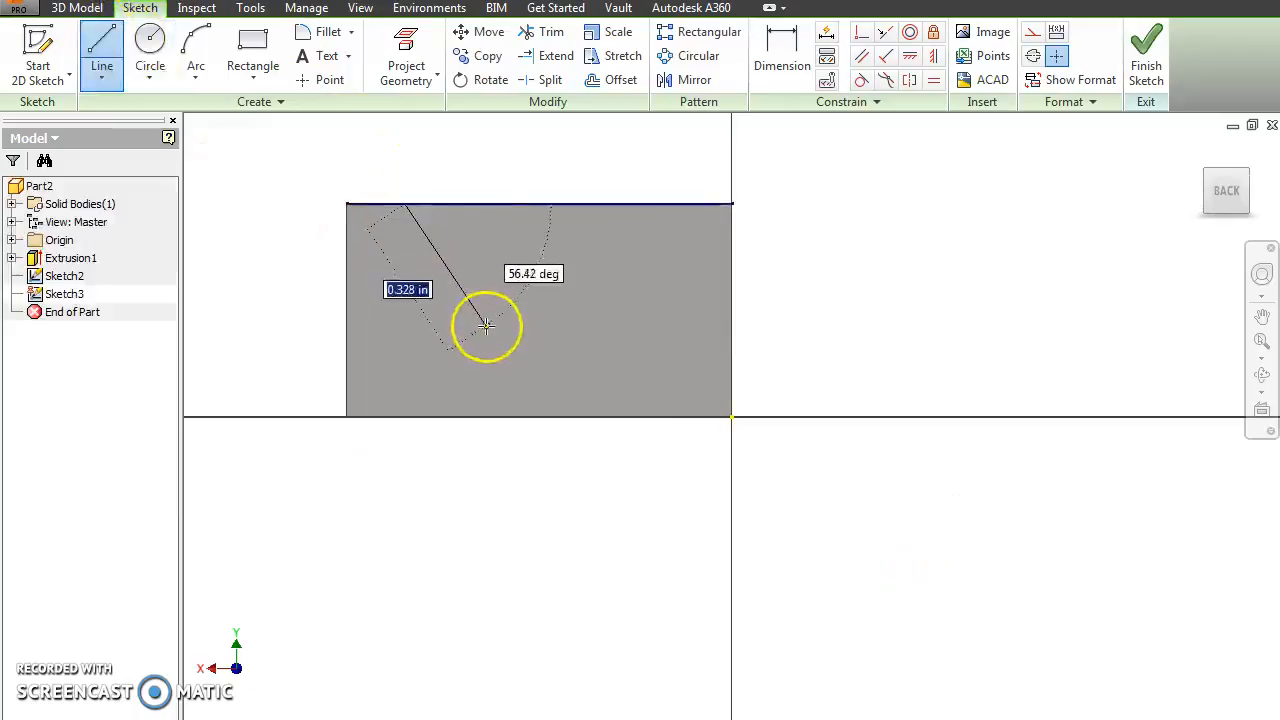
click(532, 340)
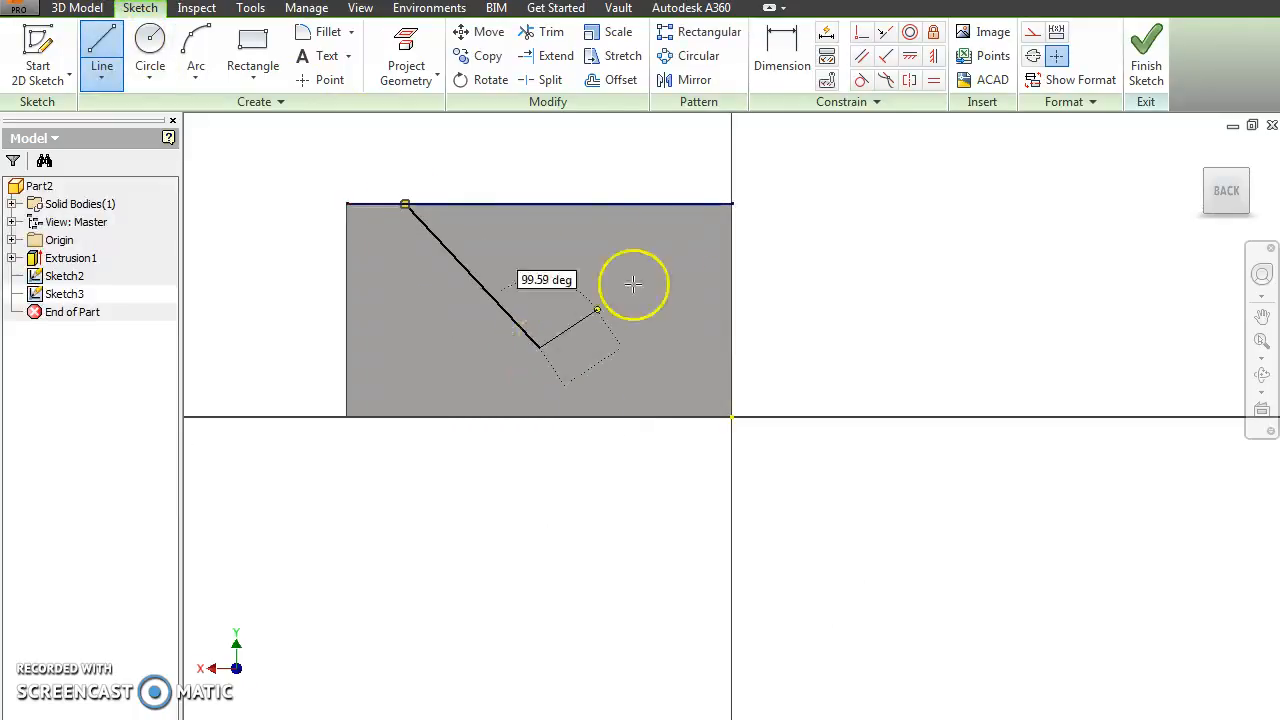
click(694, 205)
click(405, 205)
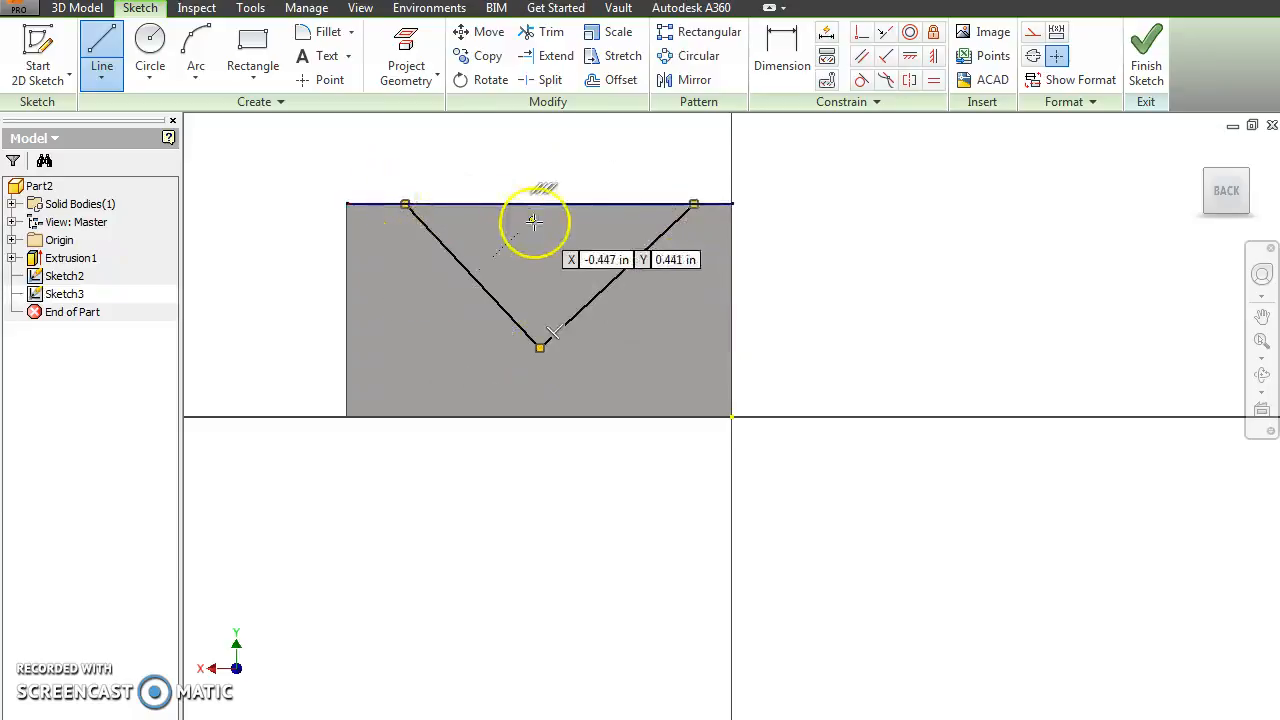
key(Escape)
Step: Try to reposition the back-face triangle's corners freehand and undo those moves
drag(562, 353, 552, 353)
drag(694, 208, 661, 206)
drag(400, 206, 557, 300)
key(ctrl+z)
key(ctrl+z)
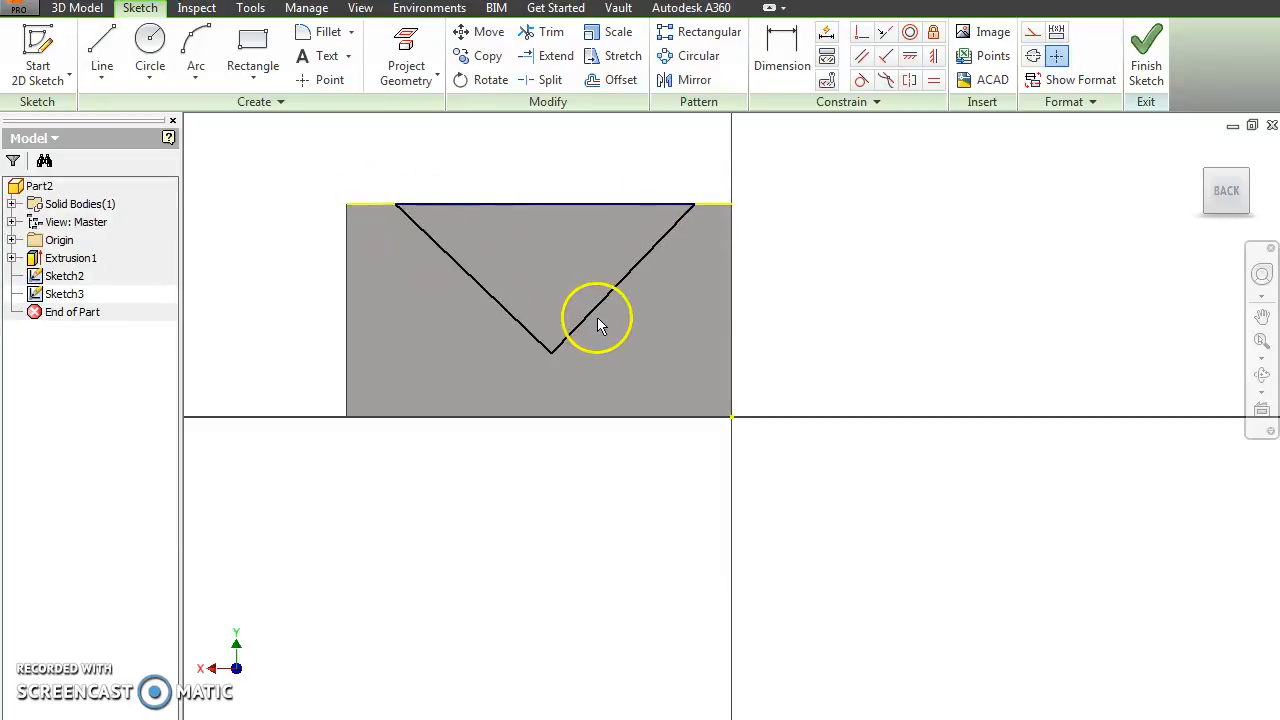
key(ctrl+z)
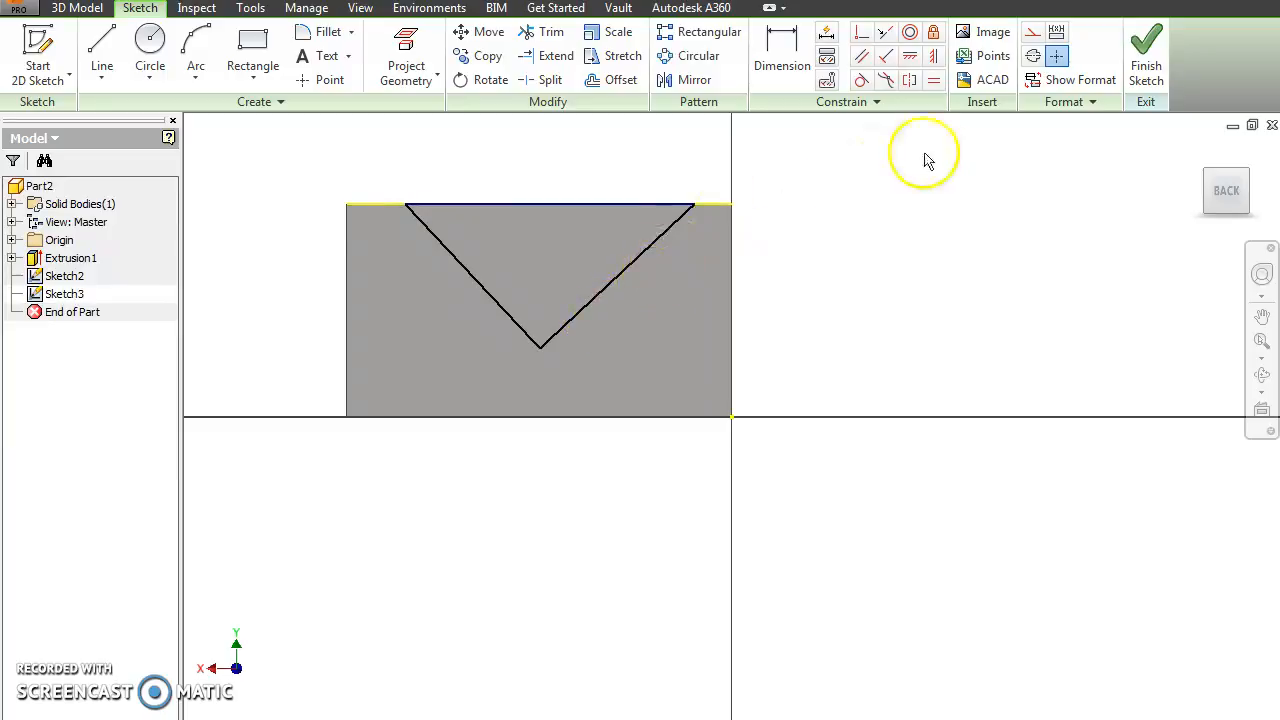
Step: Finish the back-face sketch and start a loft using the front and back triangles as its sections
click(1146, 55)
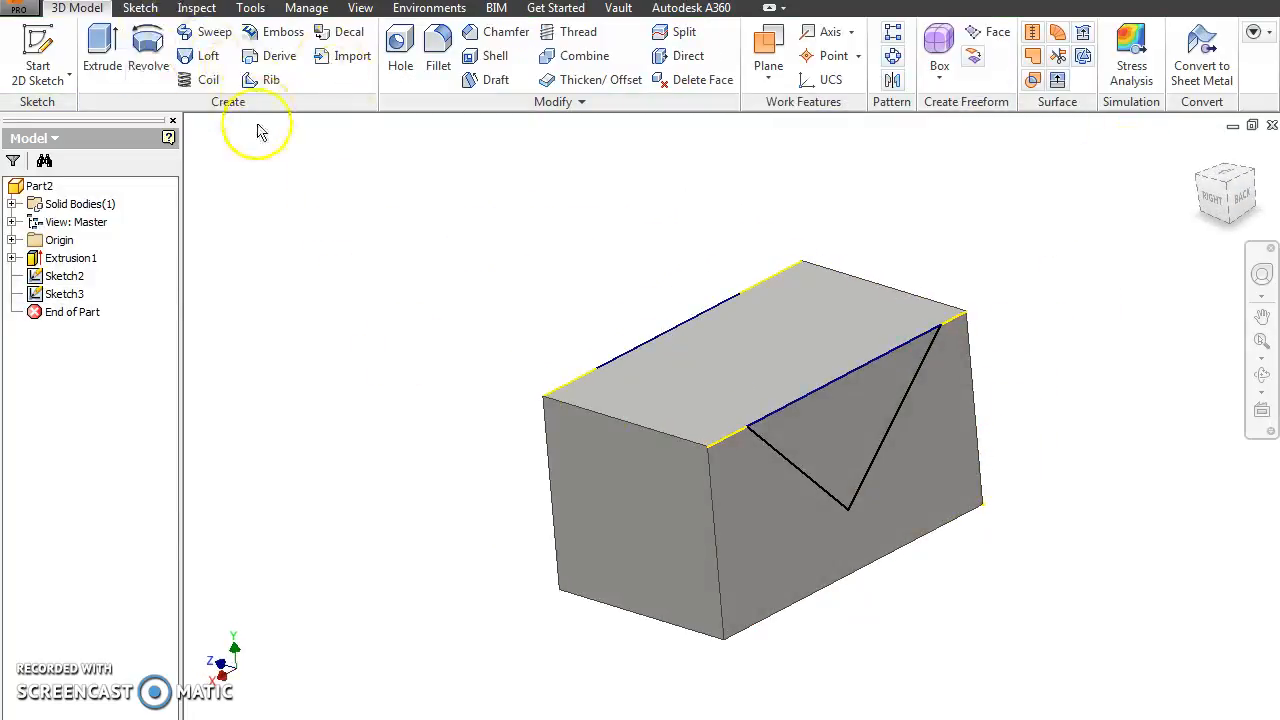
click(209, 58)
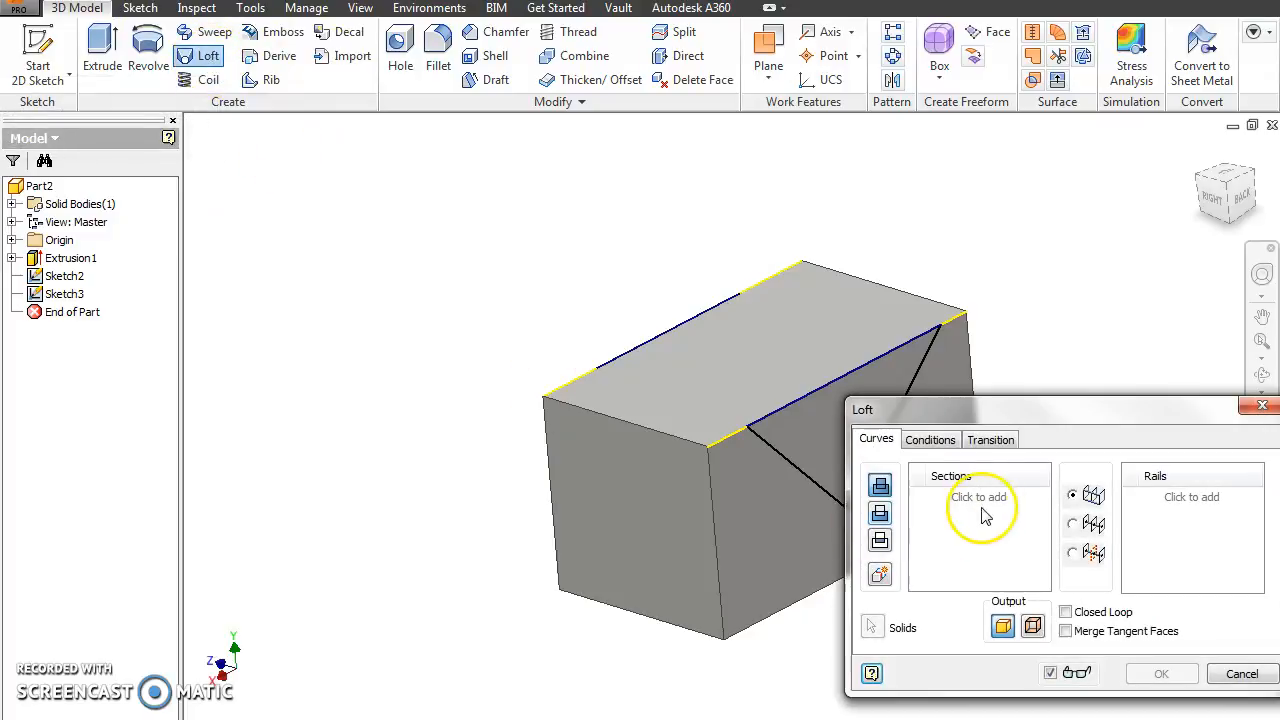
drag(1017, 428, 268, 170)
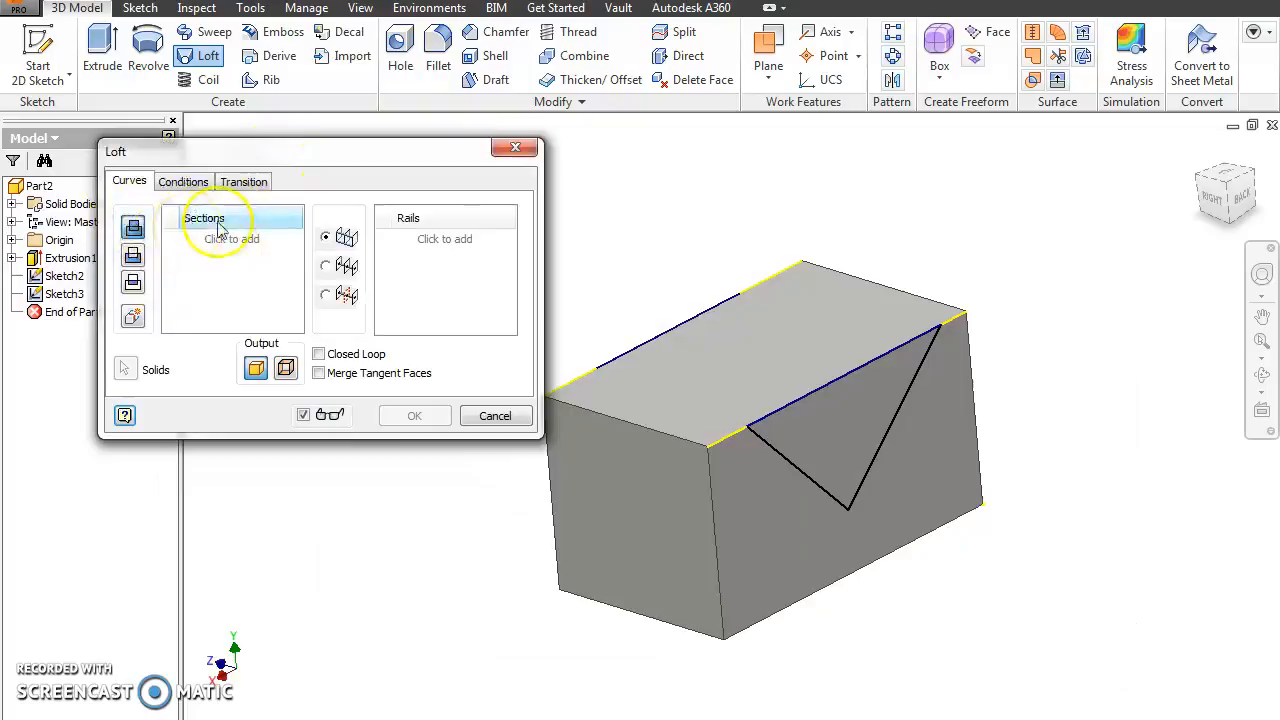
shift+middle_drag(643, 314, 777, 289)
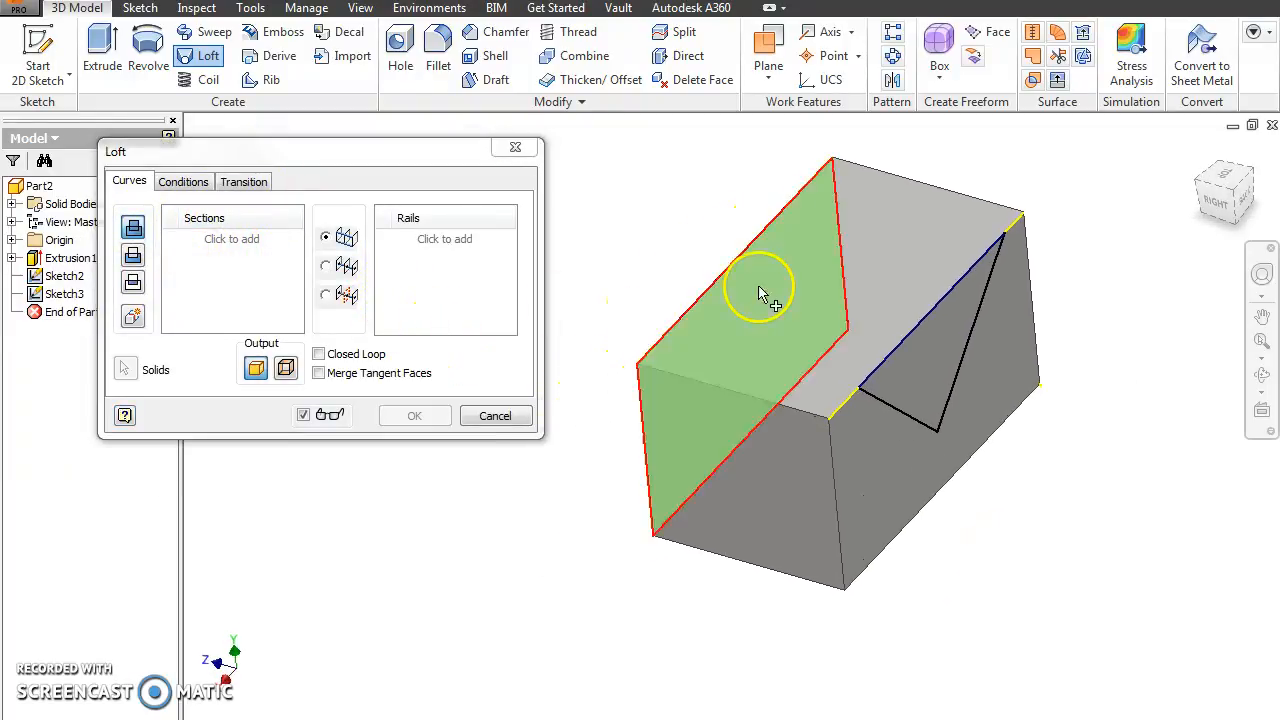
click(224, 249)
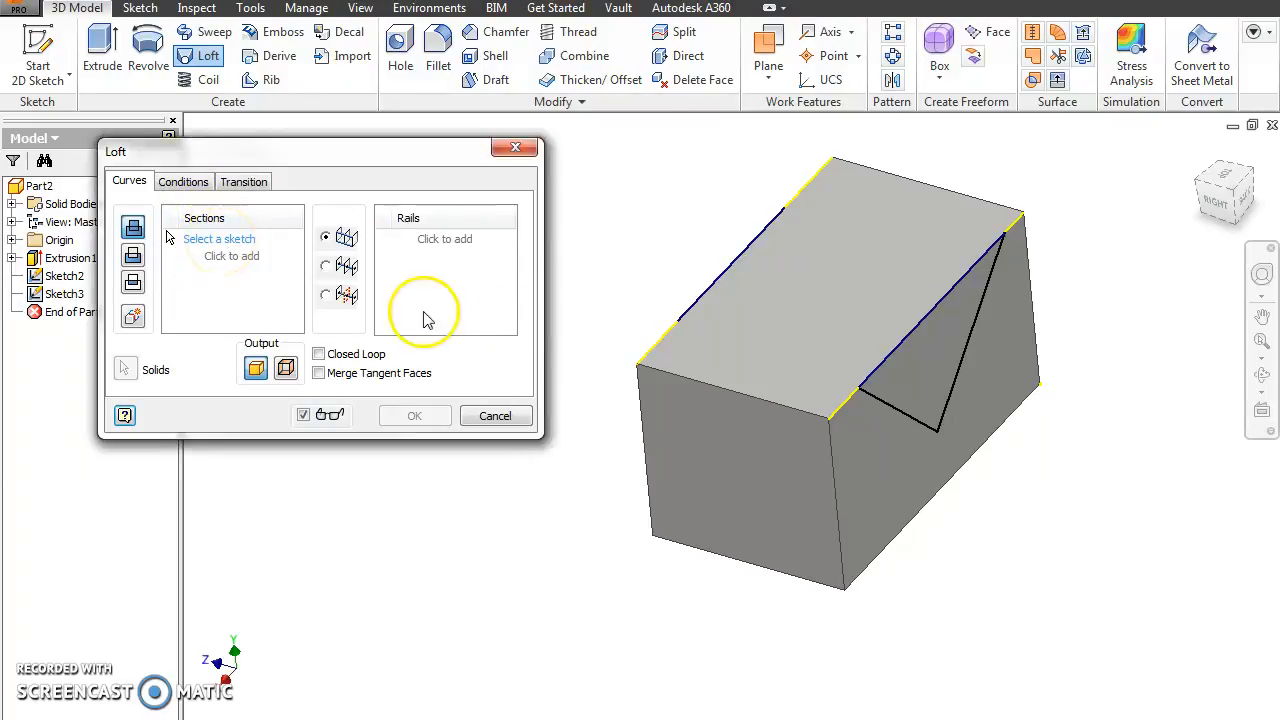
shift+middle_drag(611, 343, 601, 397)
click(617, 402)
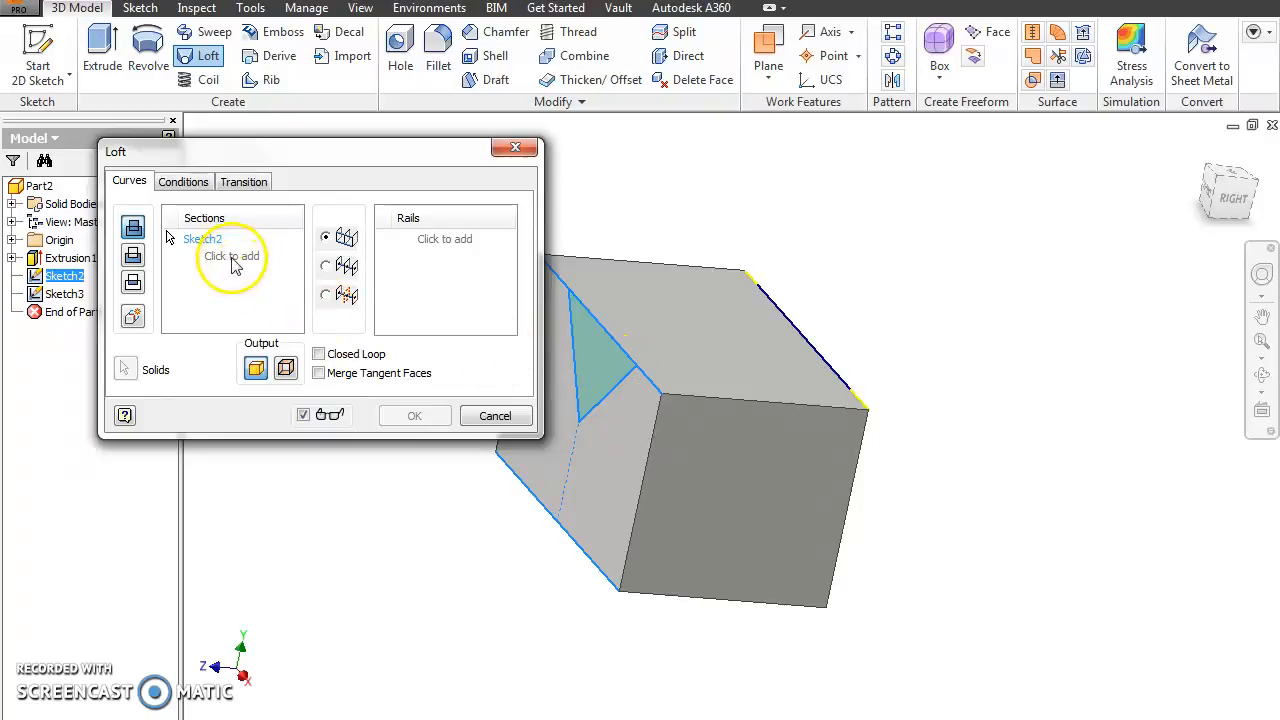
shift+middle_drag(1066, 449, 955, 455)
click(943, 445)
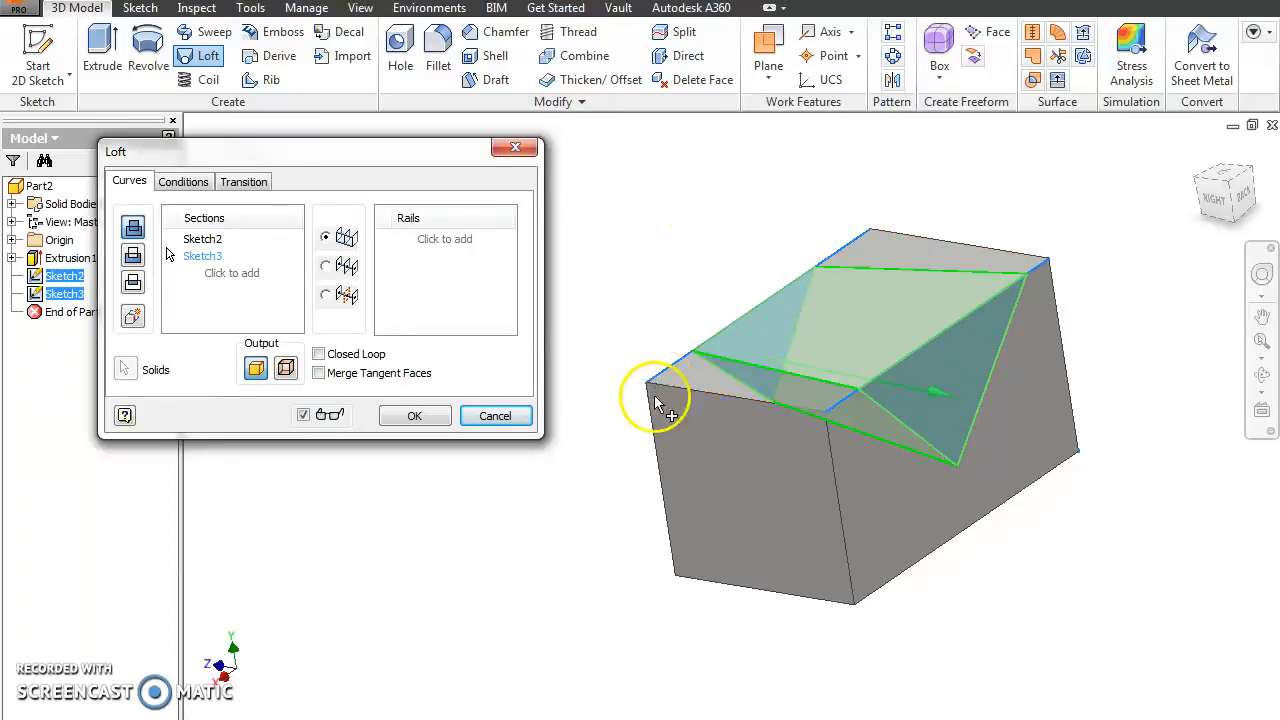
Step: Set the loft operation to Cut and create the tapered V-groove through the block
shift+middle_drag(609, 418, 651, 394)
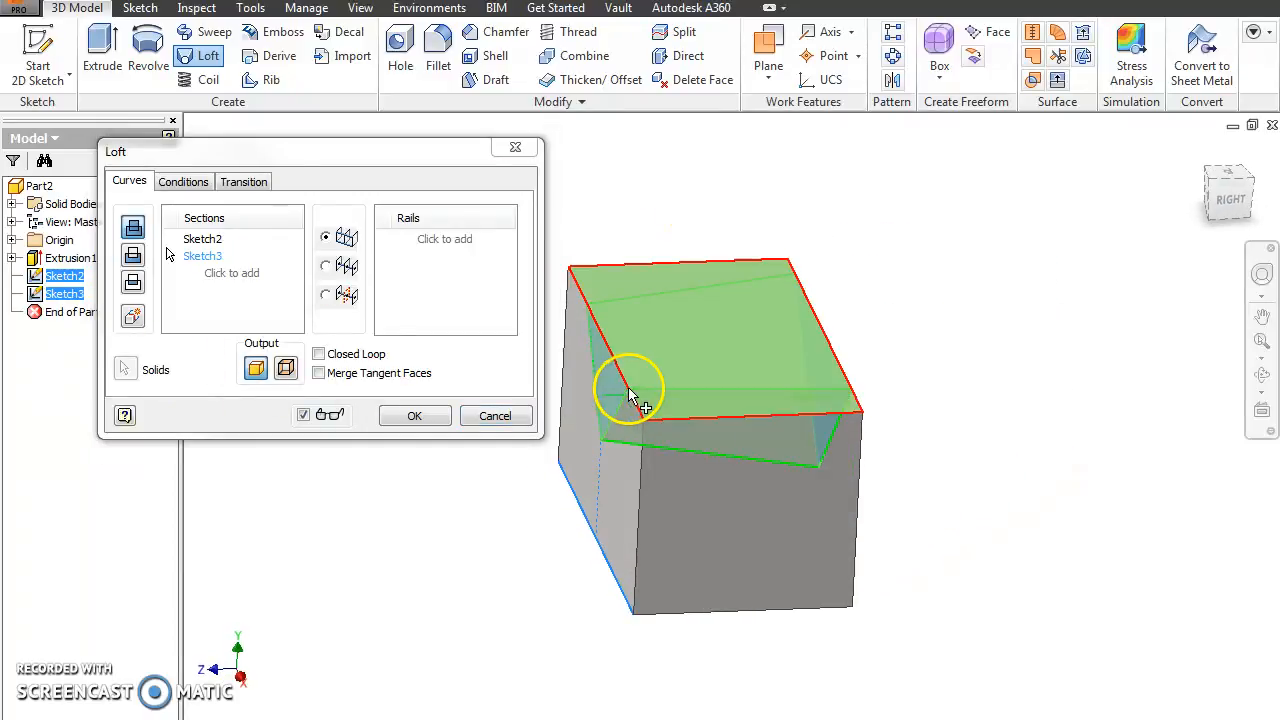
shift+middle_drag(566, 390, 1124, 560)
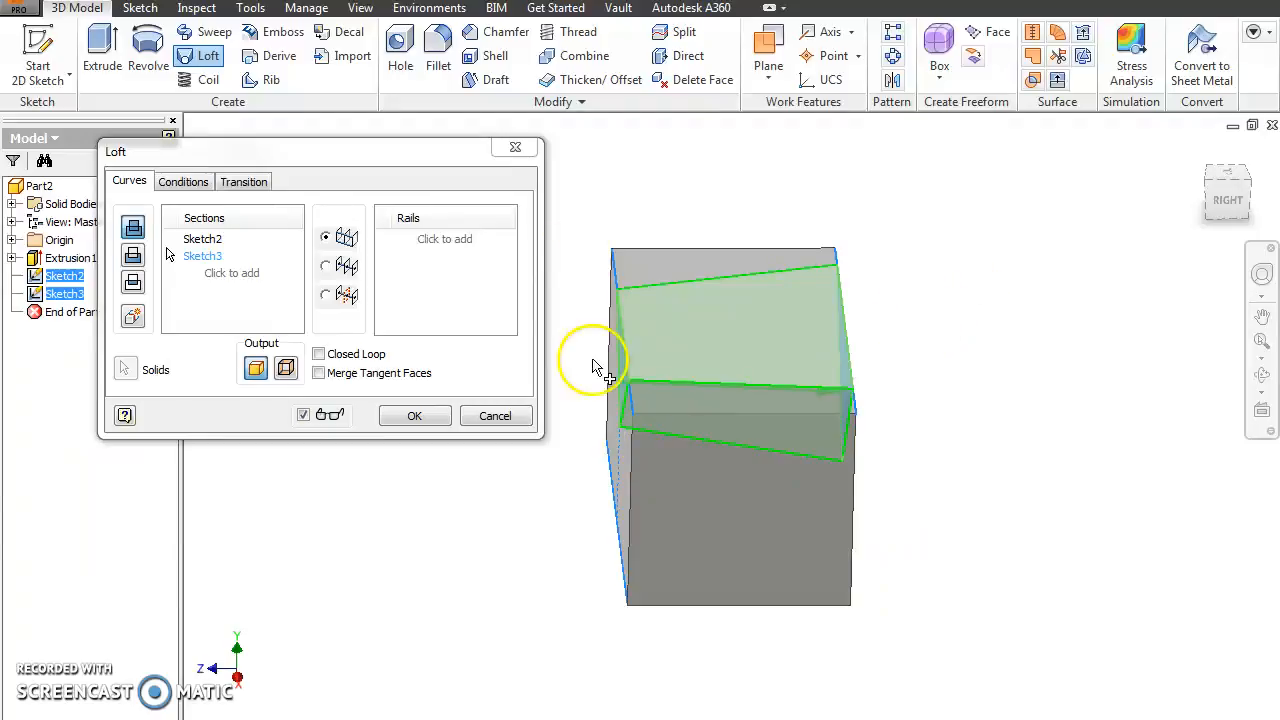
click(133, 255)
click(414, 418)
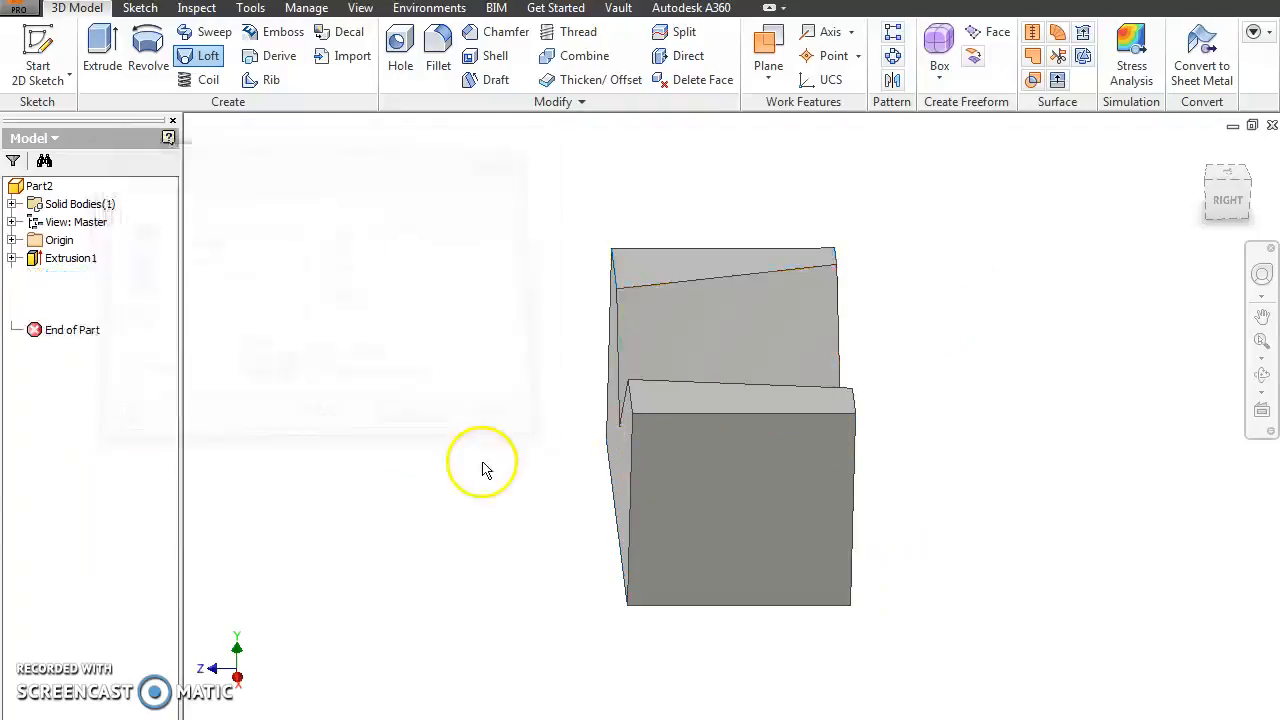
Step: Reopen the loft's front-face sketch and dimension the triangle's upper-left corner .250 from the block's left edge
shift+middle_drag(550, 553, 700, 505)
click(12, 277)
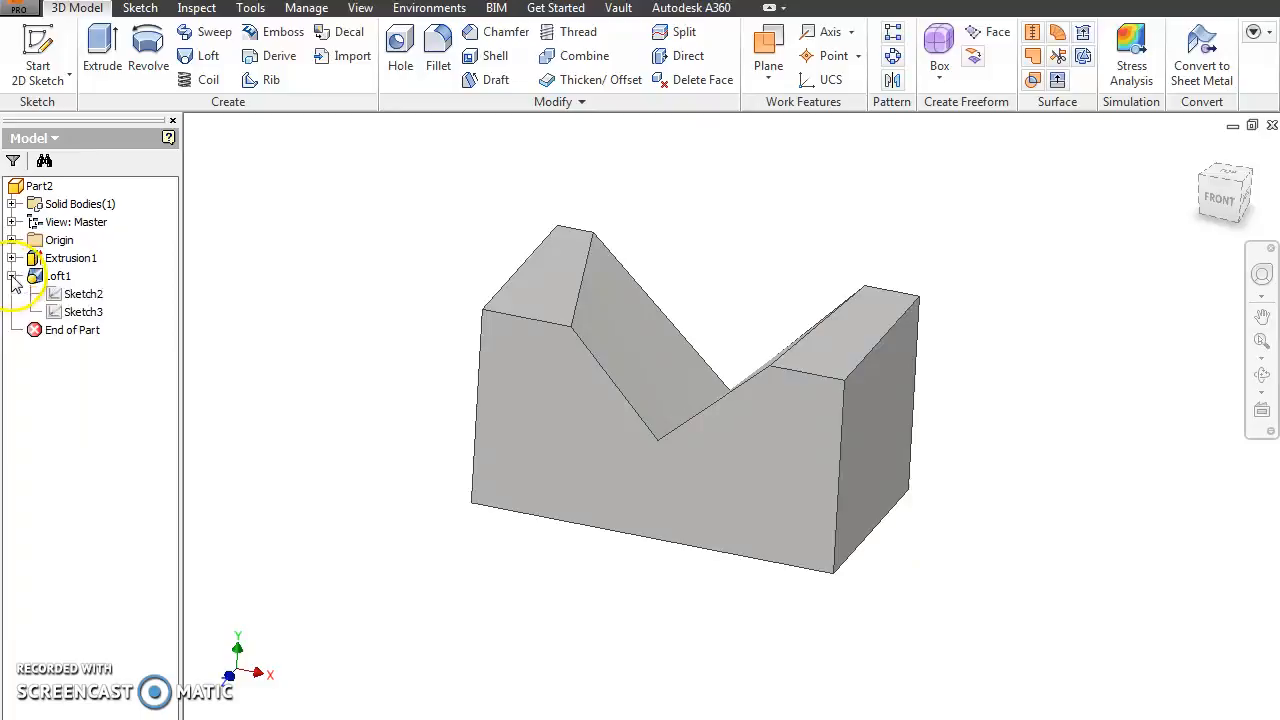
right_click(78, 294)
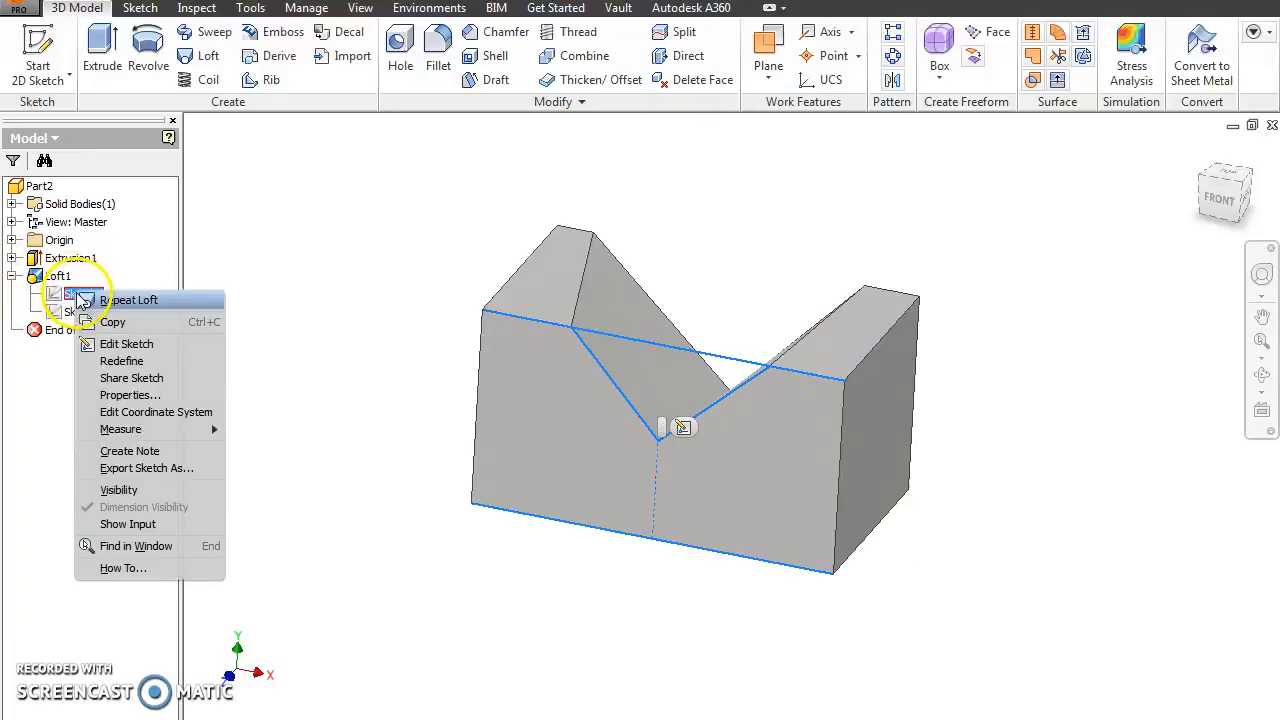
click(127, 345)
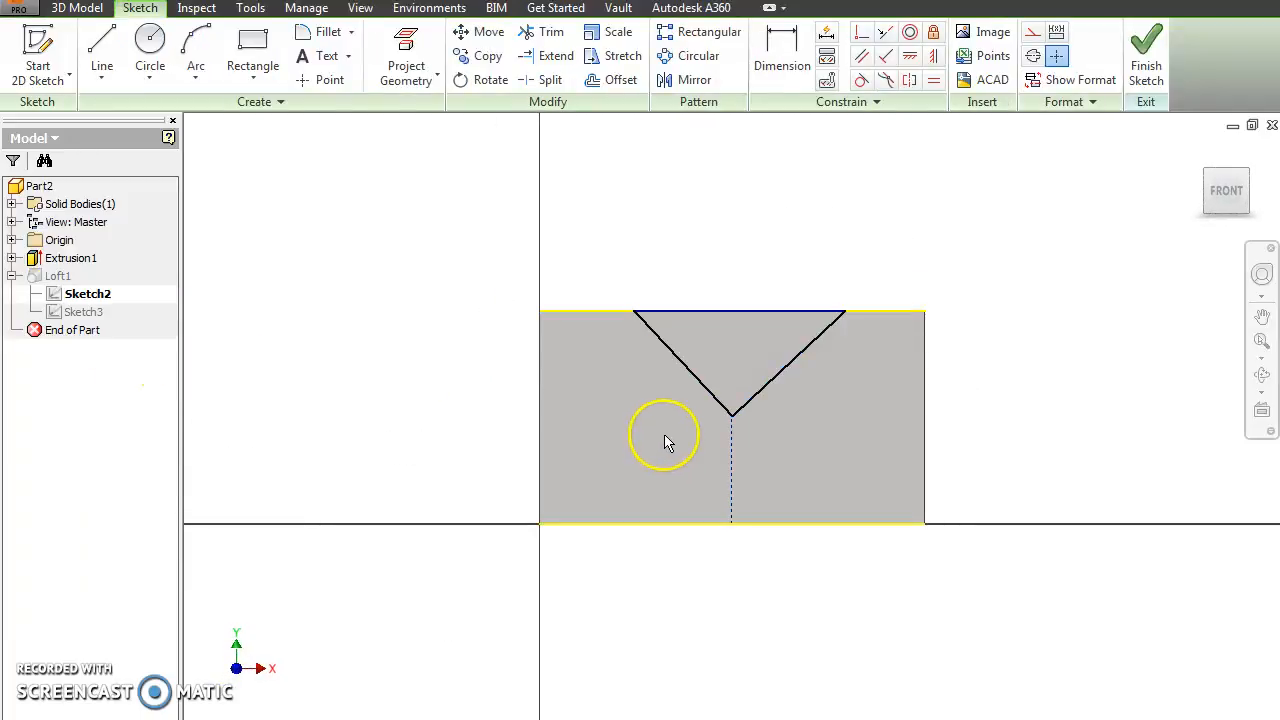
key(d)
click(541, 338)
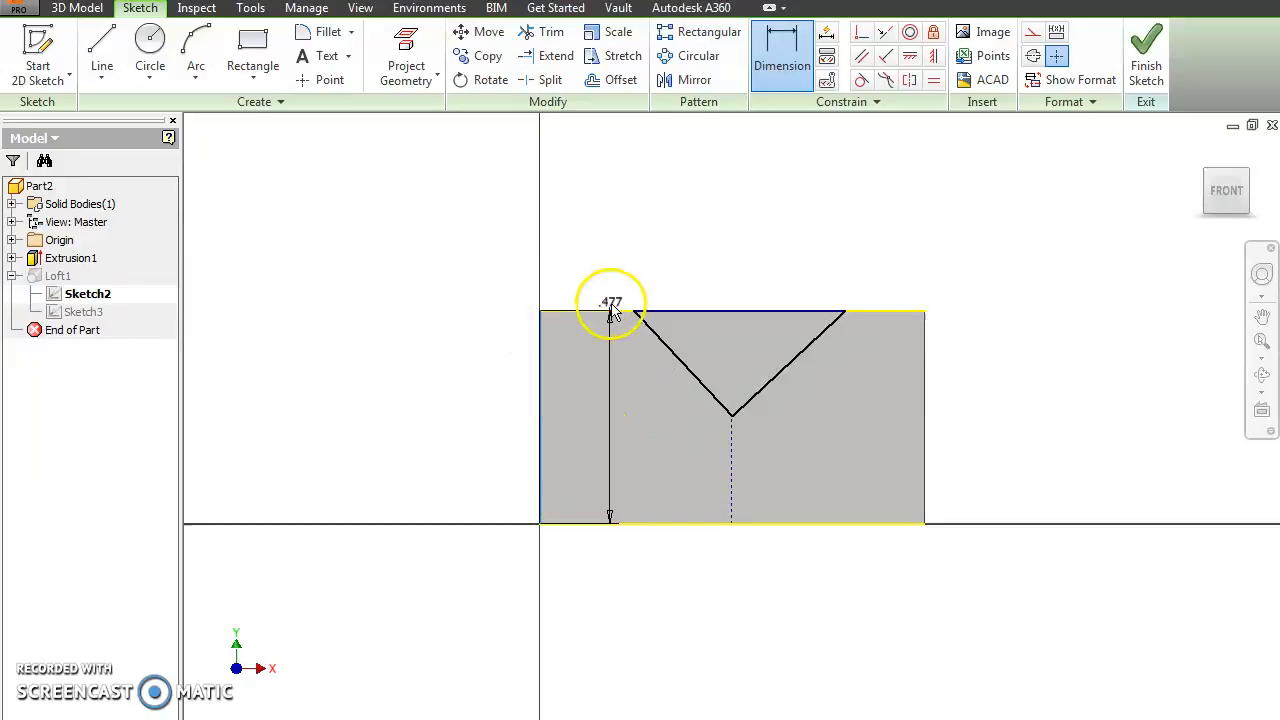
click(634, 316)
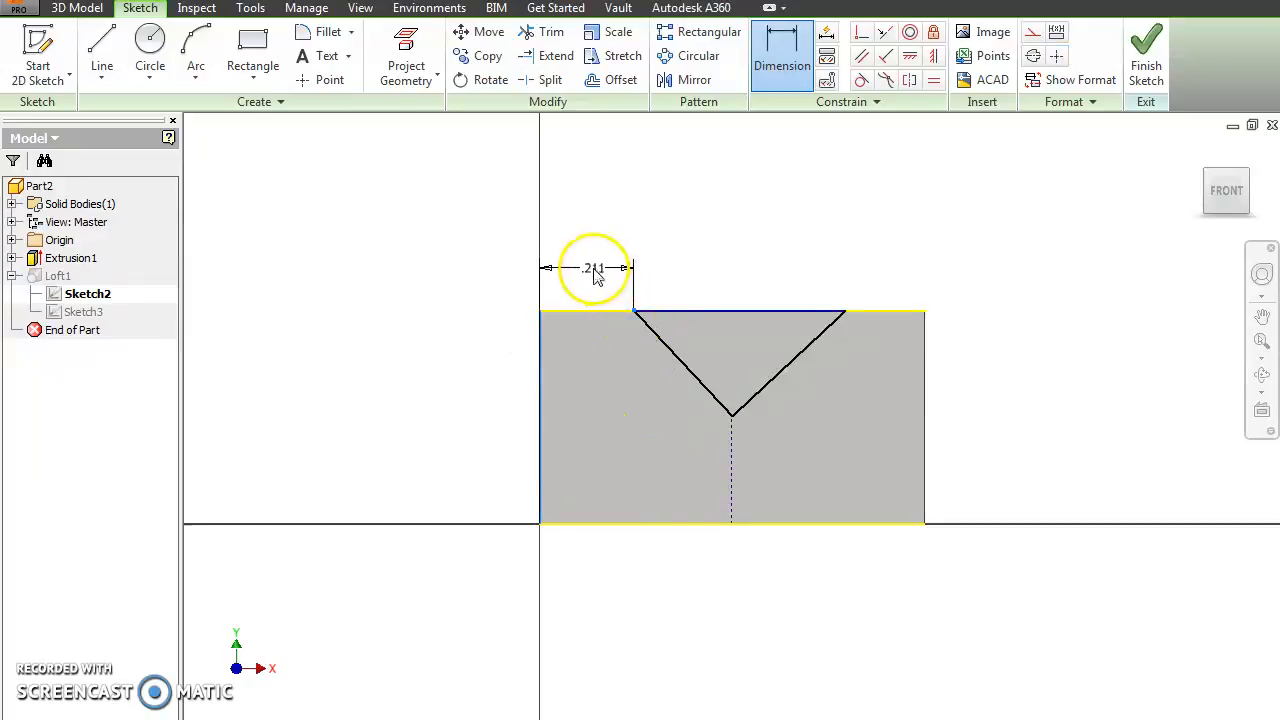
click(587, 271)
text(.250)
key(Return)
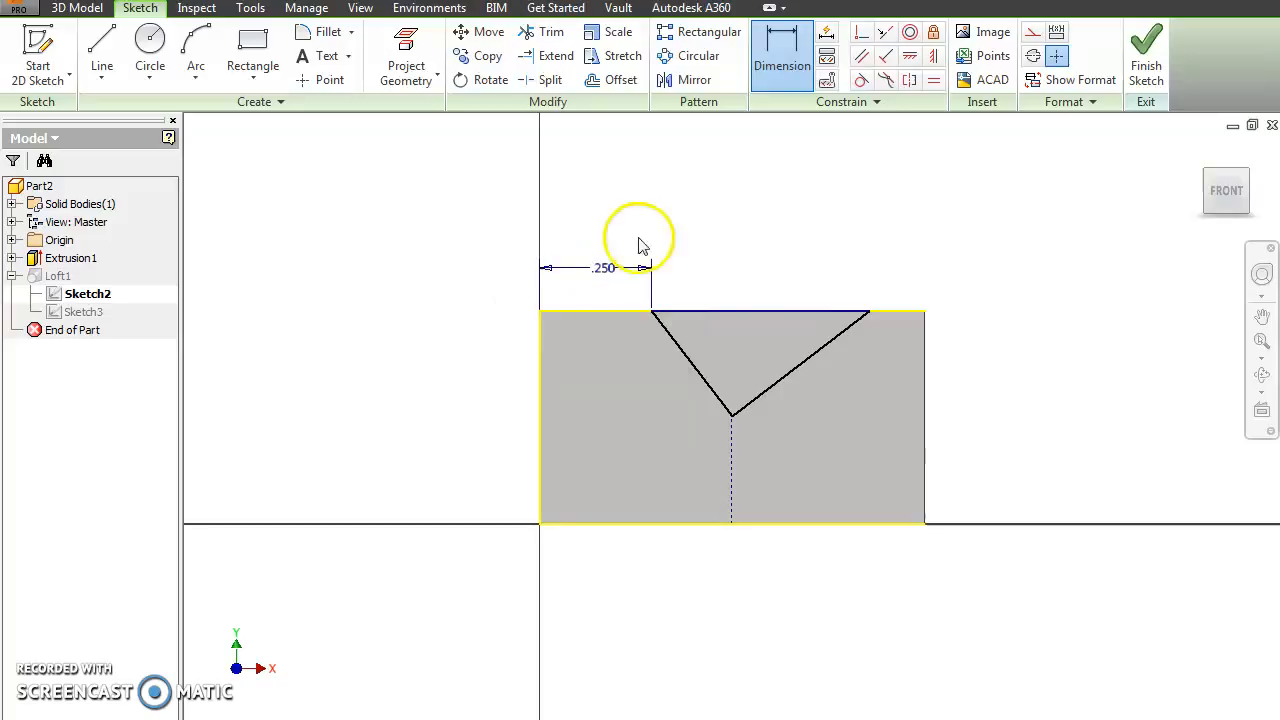
Step: Dimension the triangle's upper-right corner .250 from the block's right edge
click(929, 330)
click(875, 320)
click(872, 272)
text(.250)
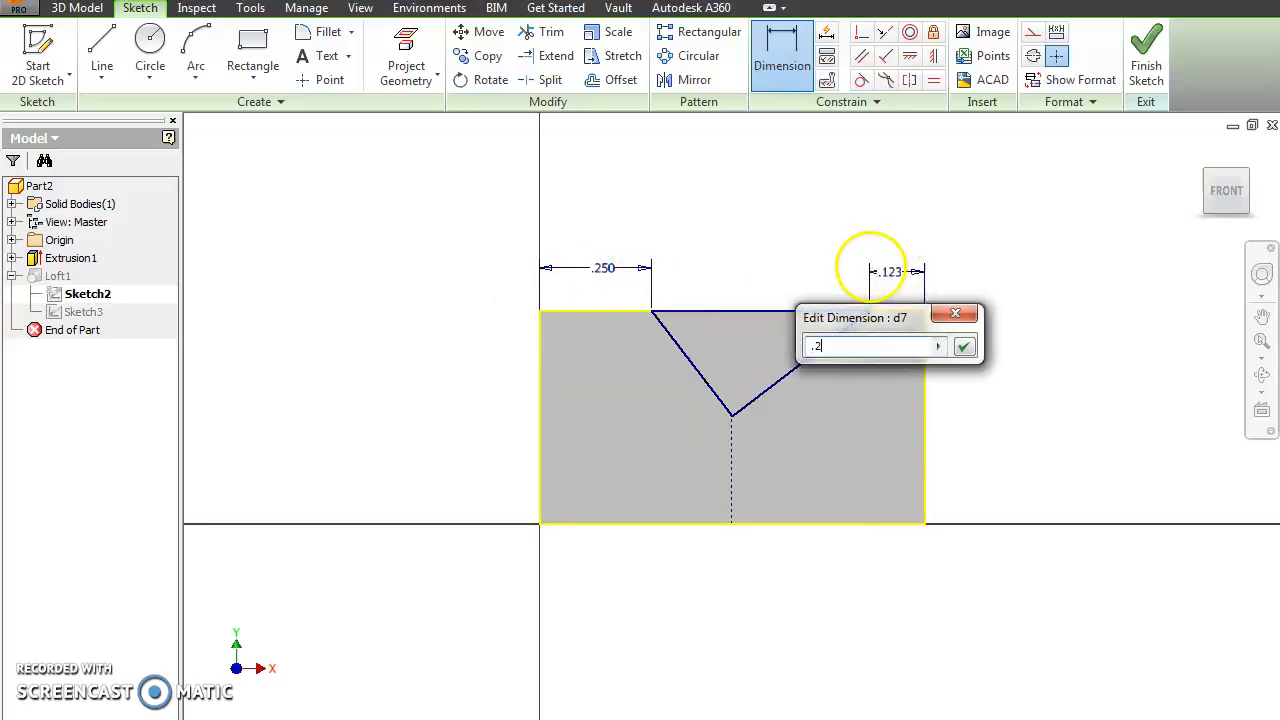
key(Return)
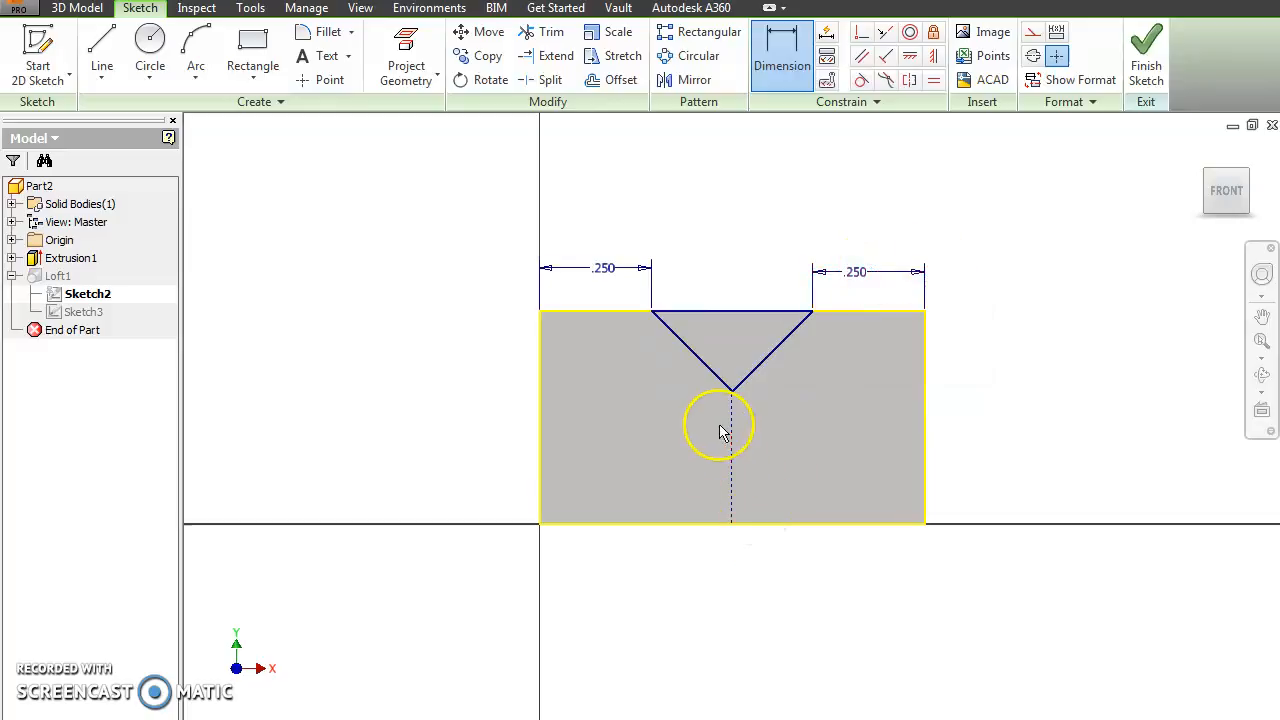
Step: Try to dimension the length of the vertical construction line below the triangle's apex
click(733, 472)
click(816, 466)
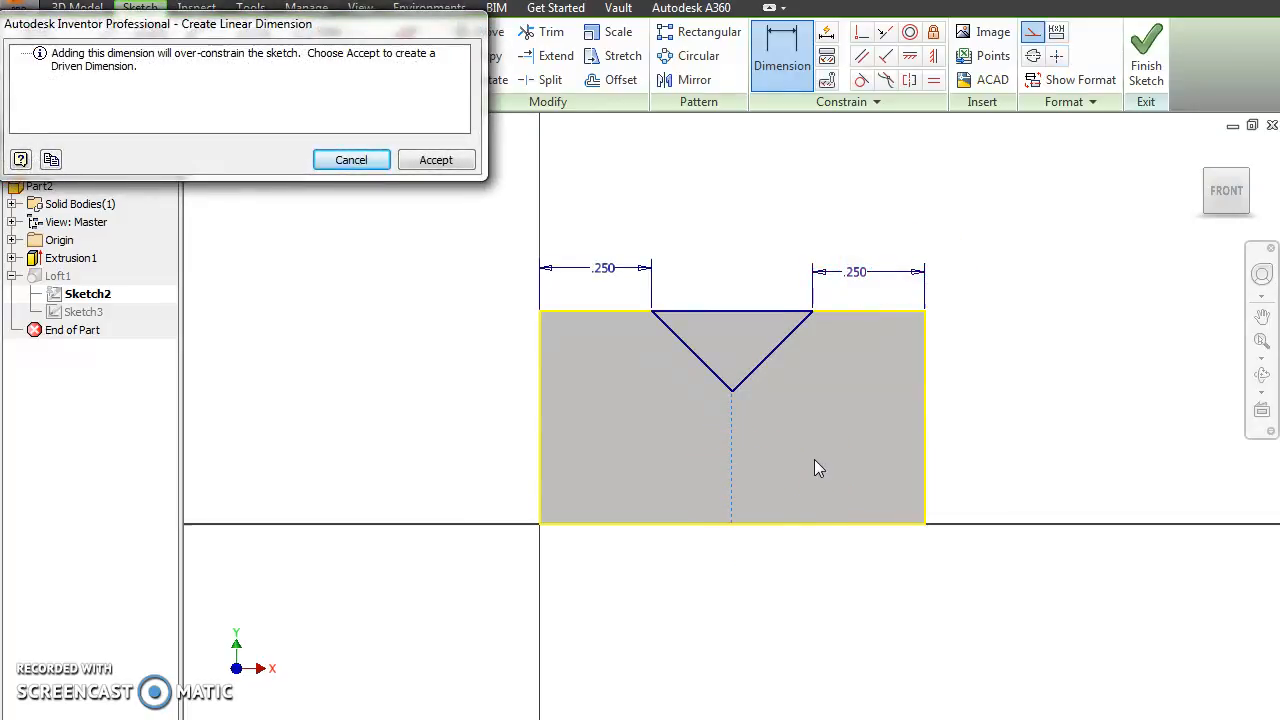
key(Escape)
key(Escape)
click(800, 448)
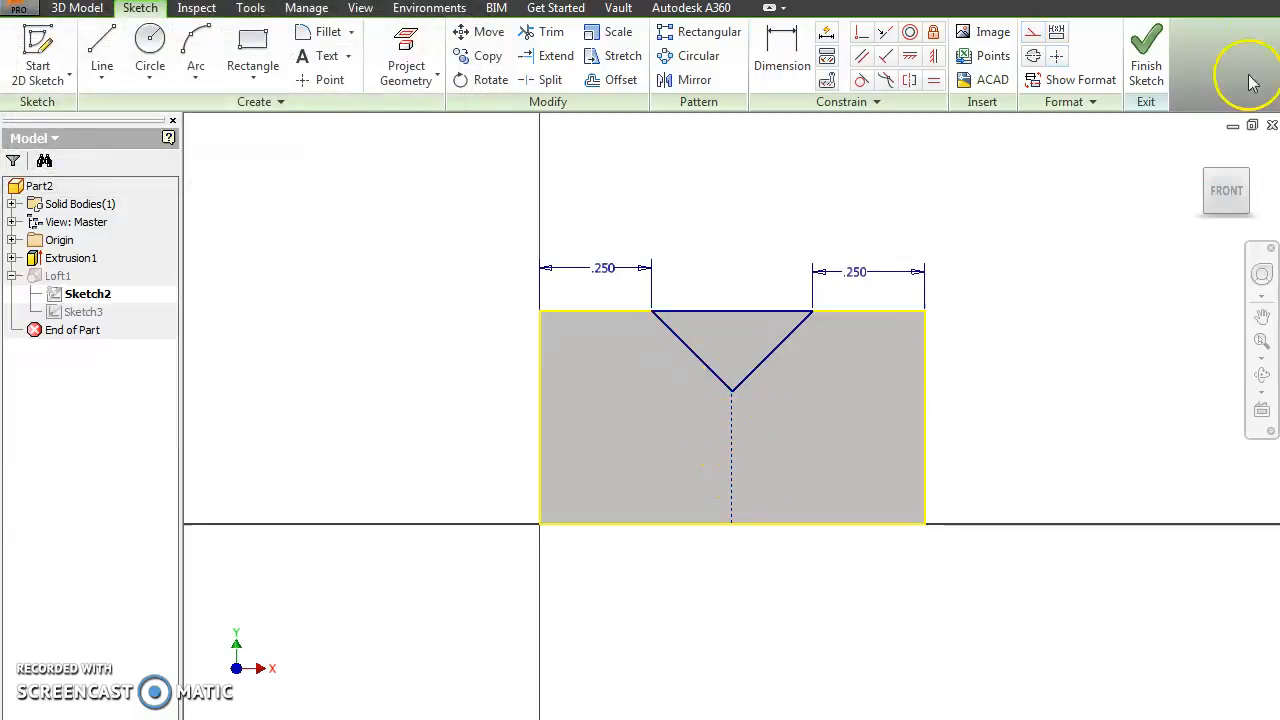
Step: Finish the front-face sketch and inspect the updated V-groove from the back of the block
click(1143, 55)
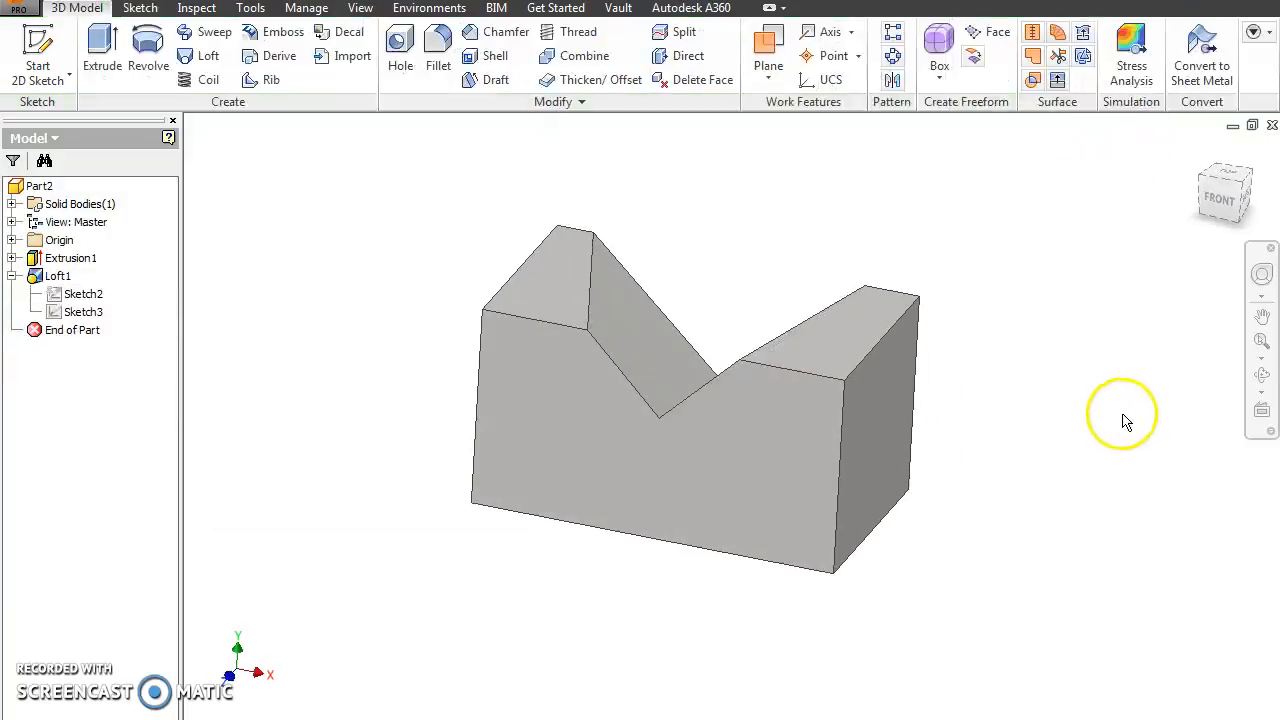
shift+middle_drag(1103, 434, 801, 305)
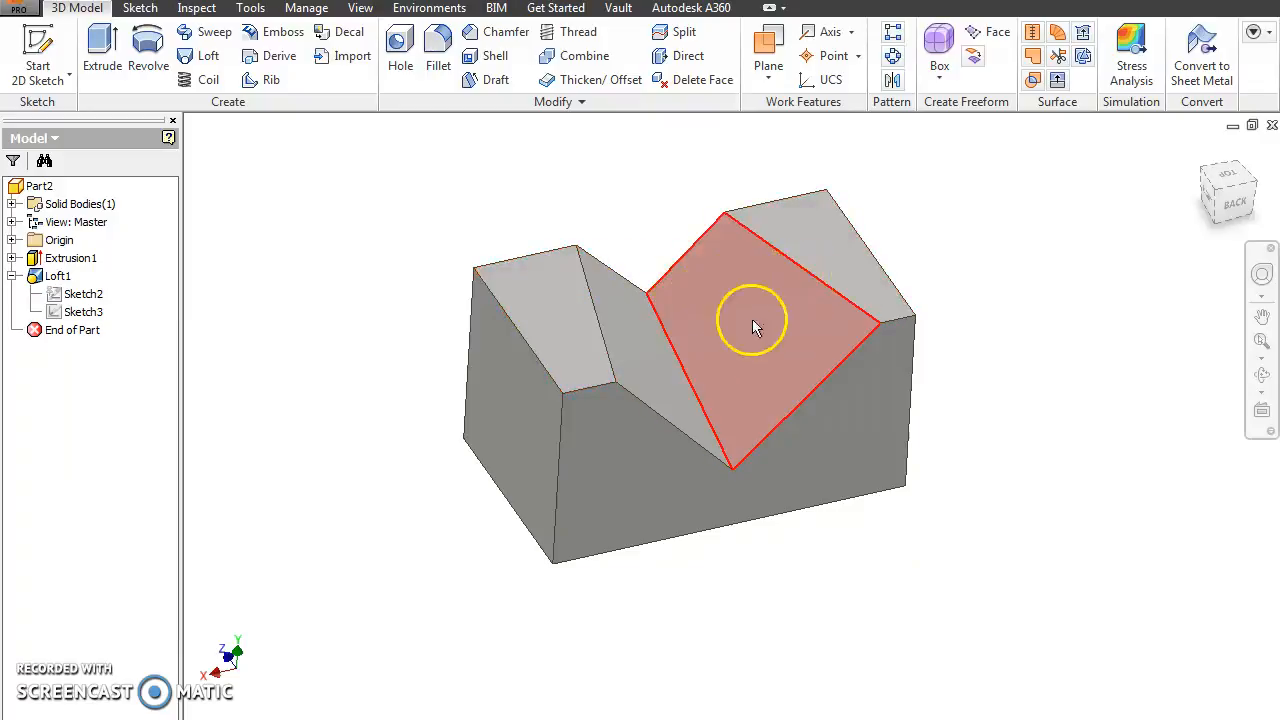
shift+middle_drag(736, 393, 689, 354)
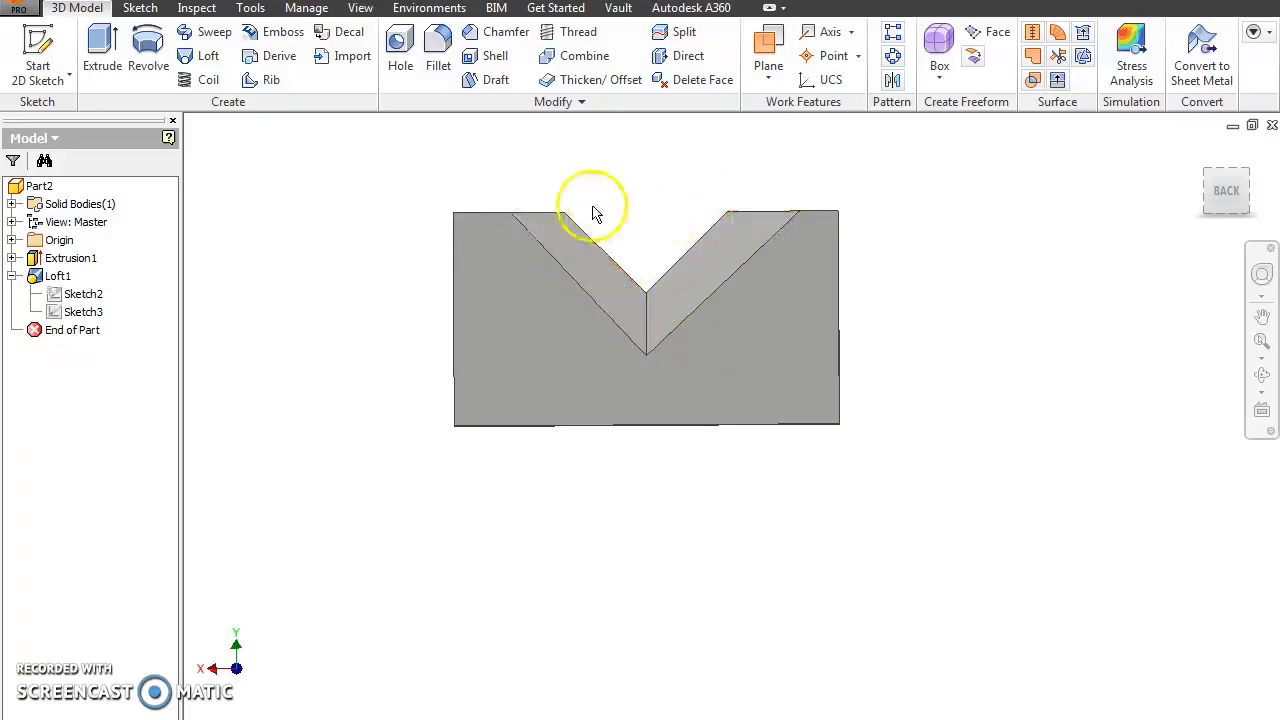
Step: Reopen the front-face sketch, try to make the triangle's top line collinear with the block's top edge, and finish the sketch
click(72, 293)
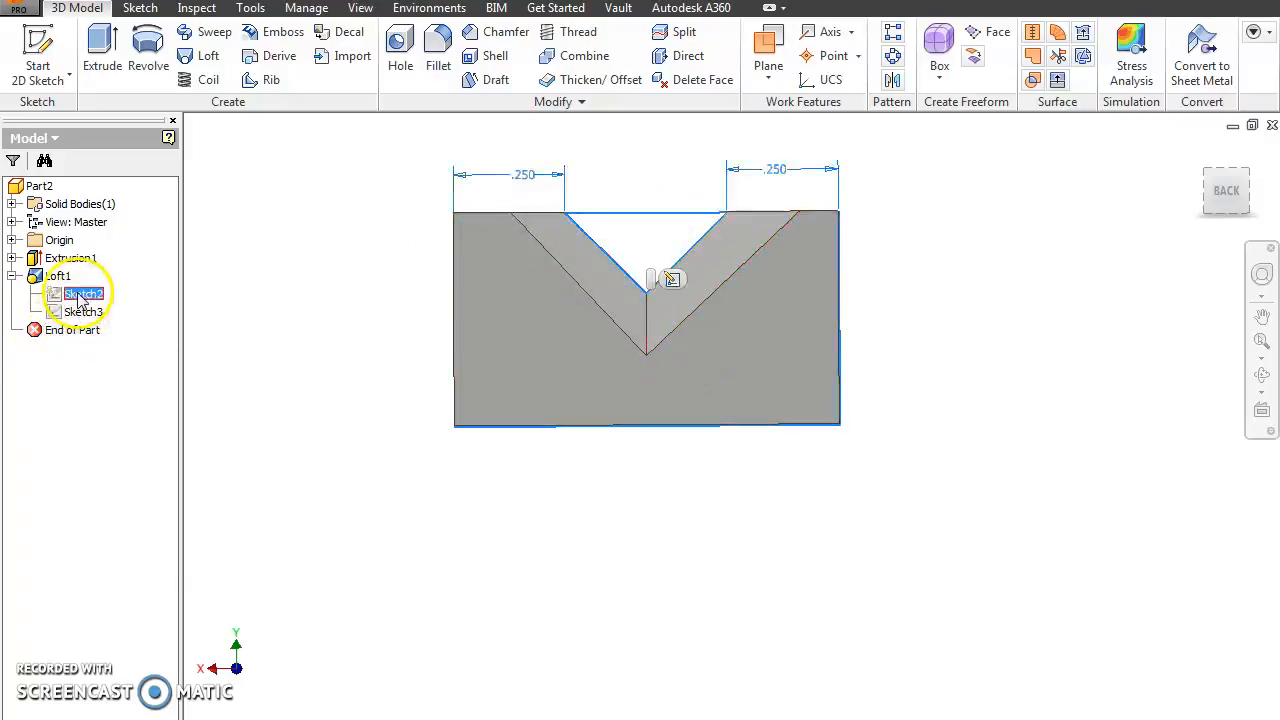
right_click(77, 293)
click(114, 343)
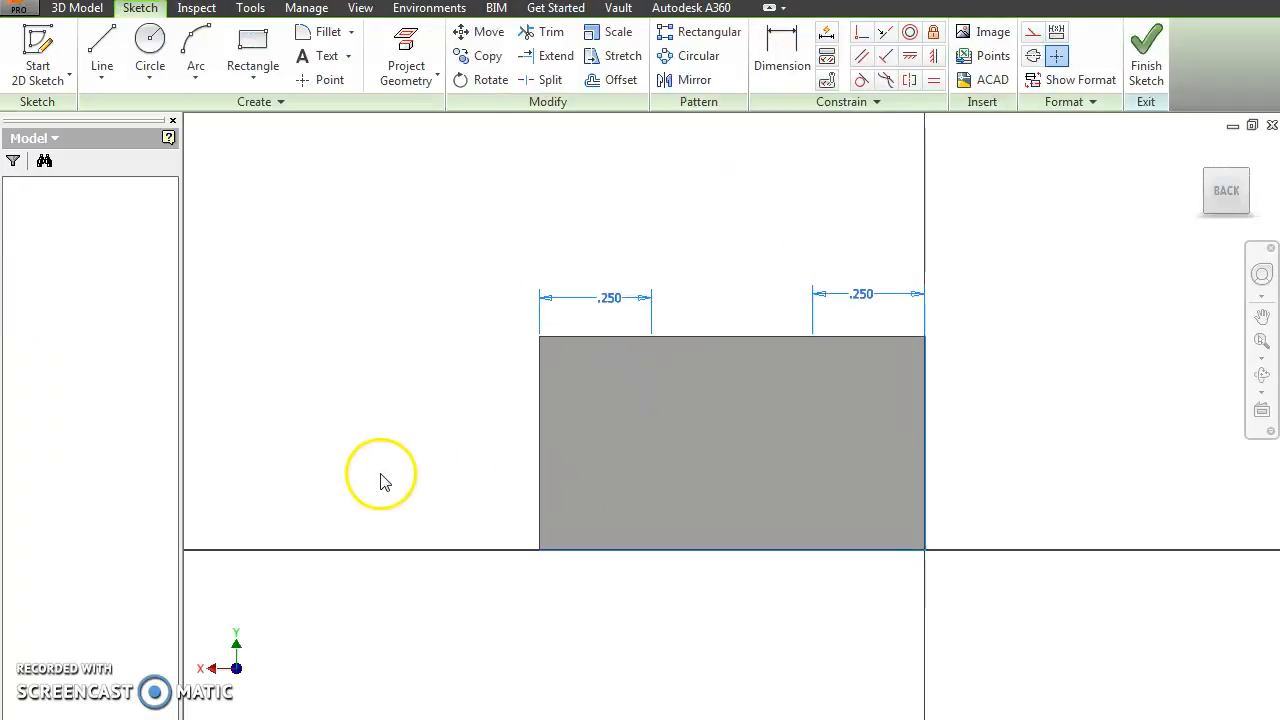
mouse_move(390, 469)
shift+middle_down()
mouse_move(800, 466)
mouse_move(797, 443)
mouse_move(728, 438)
shift+middle_up()
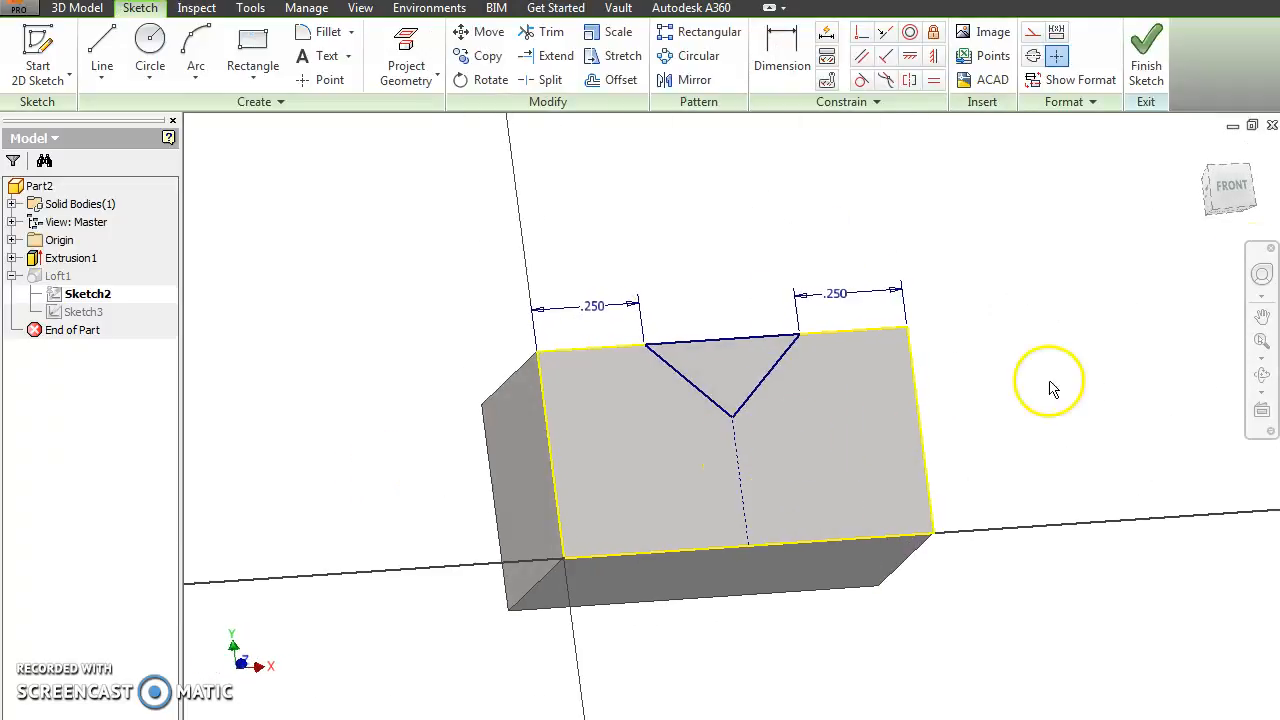
click(1231, 194)
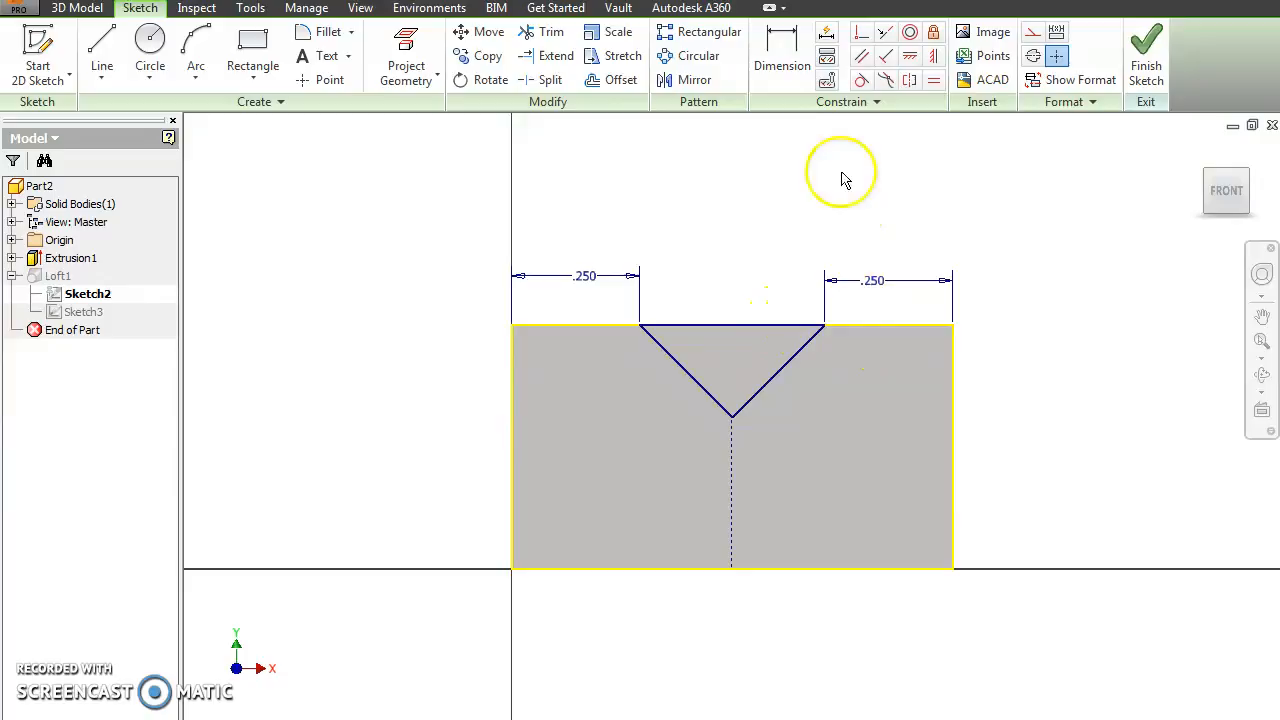
click(878, 335)
click(744, 328)
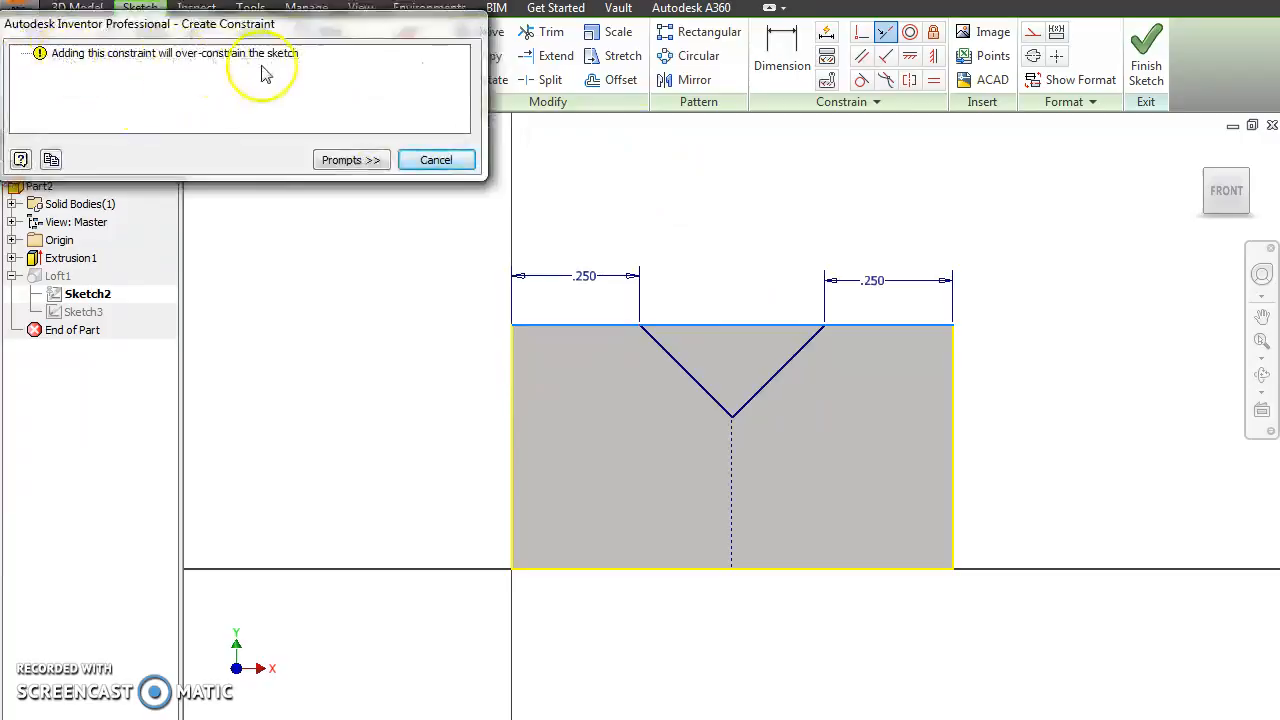
click(415, 162)
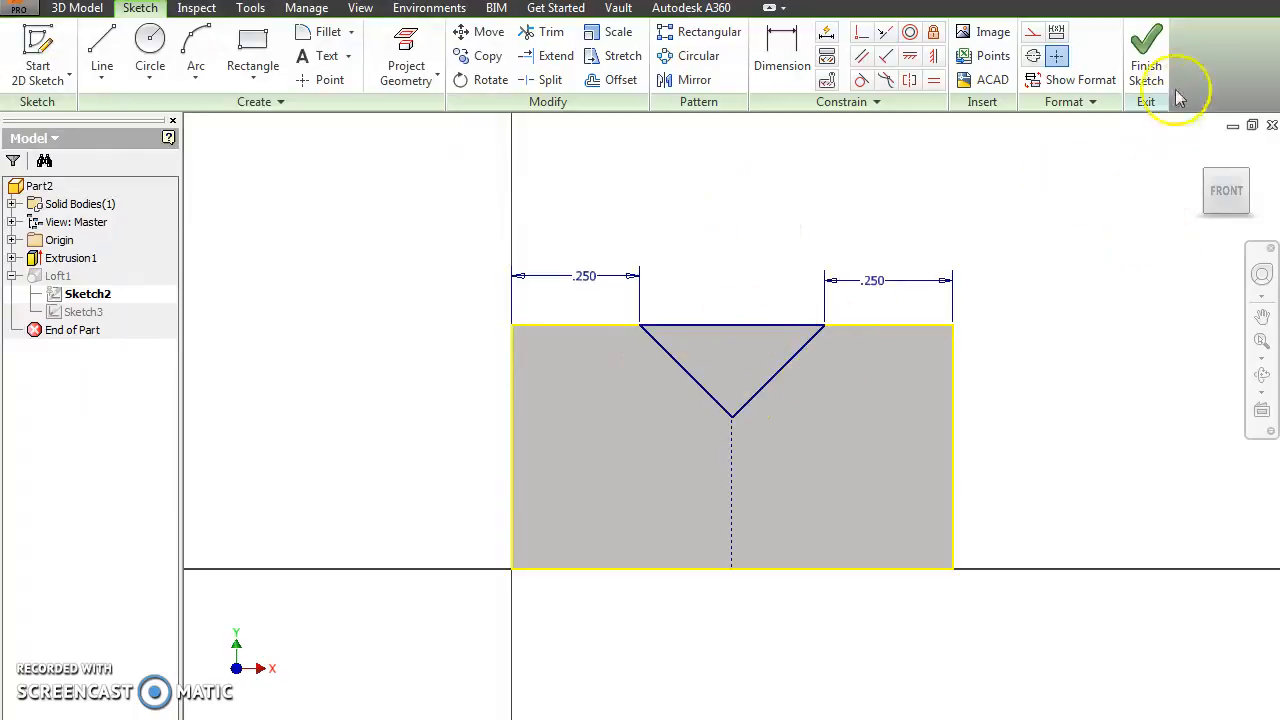
click(1147, 58)
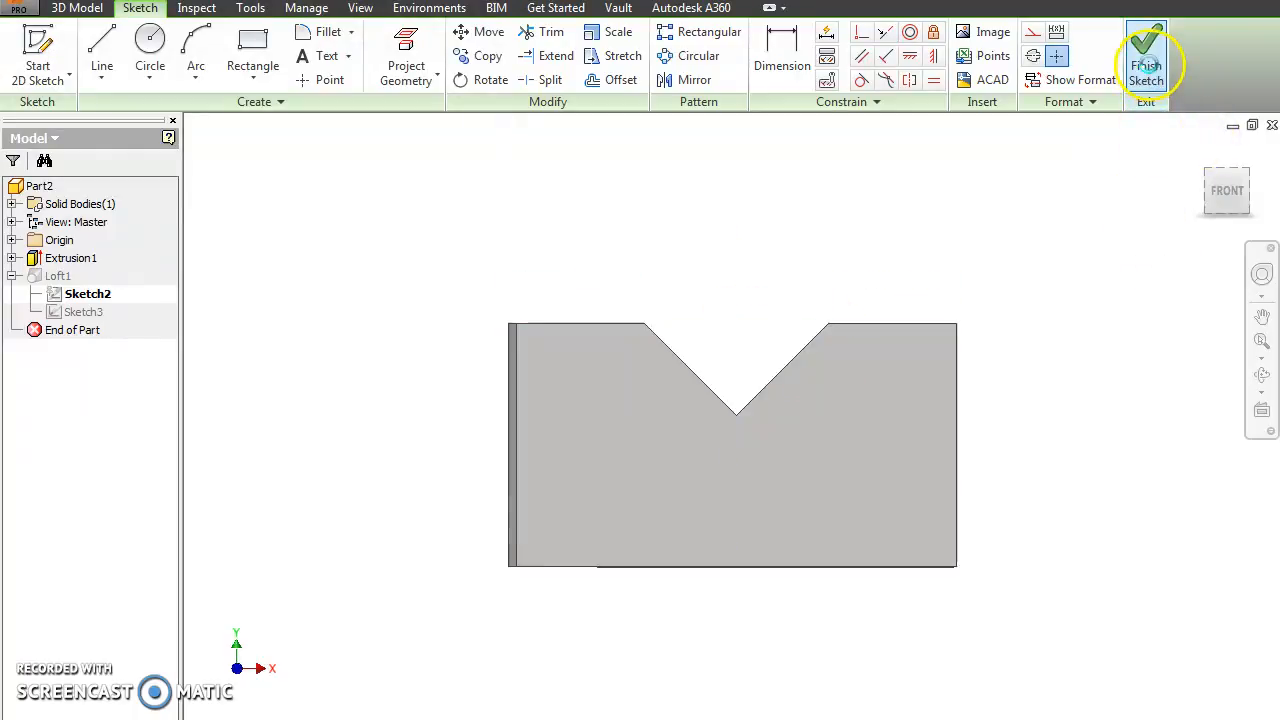